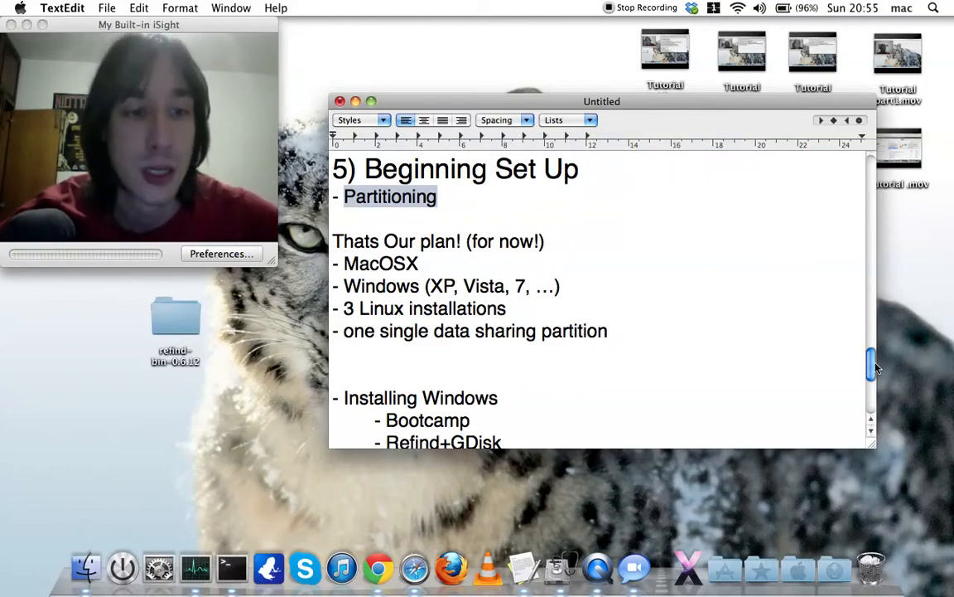
- Examine the Preparations list, the partition plan and the Beginning Set Up section in the tutorial notes
scroll(875, 367, "up", 1)
left_click_drag(875, 367, 874, 321)
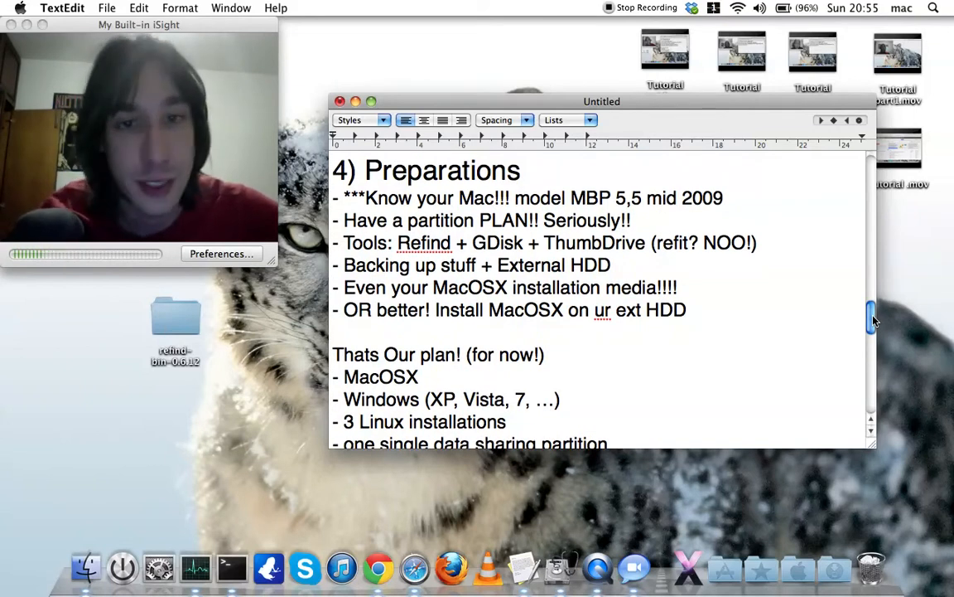
left_click_drag(365, 198, 727, 201)
left_click(455, 224)
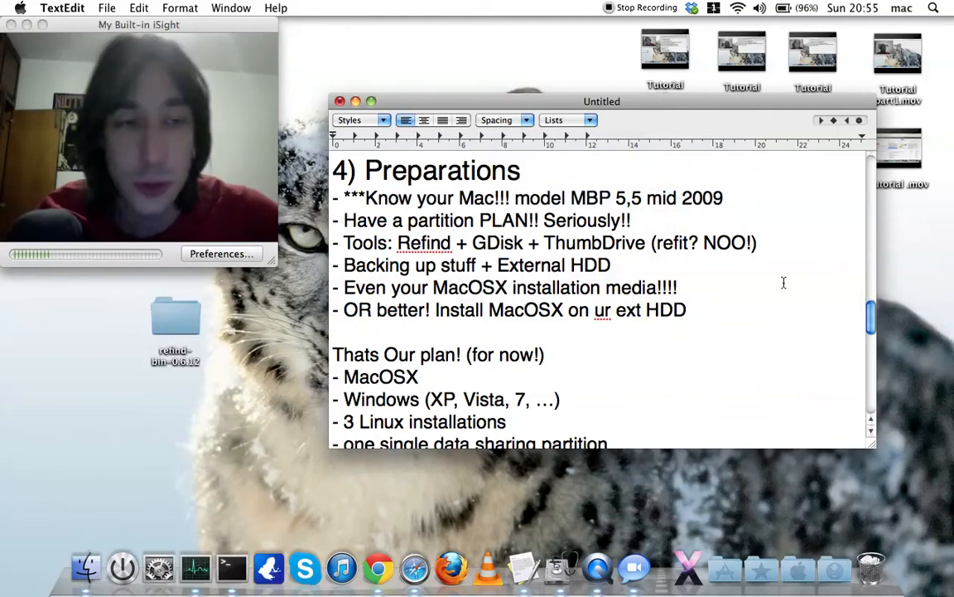
left_click_drag(870, 319, 877, 348)
scroll(787, 321, "down", 5)
mouse_move(637, 111)
left_mouse_down()
mouse_move(671, 244)
mouse_move(632, 116)
mouse_move(621, 139)
mouse_move(617, 123)
mouse_move(627, 137)
mouse_move(629, 128)
left_mouse_up()
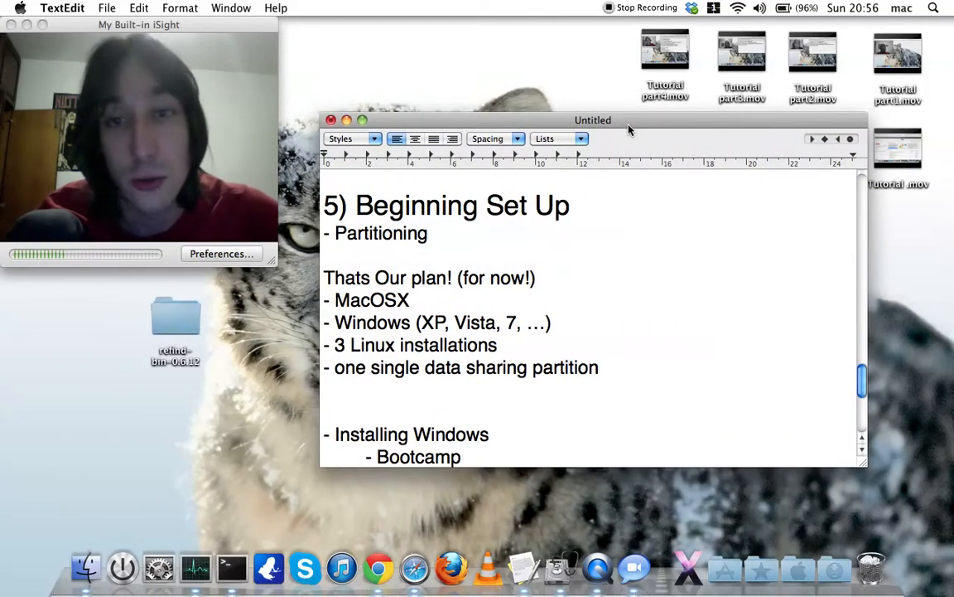
left_click_drag(864, 387, 869, 358)
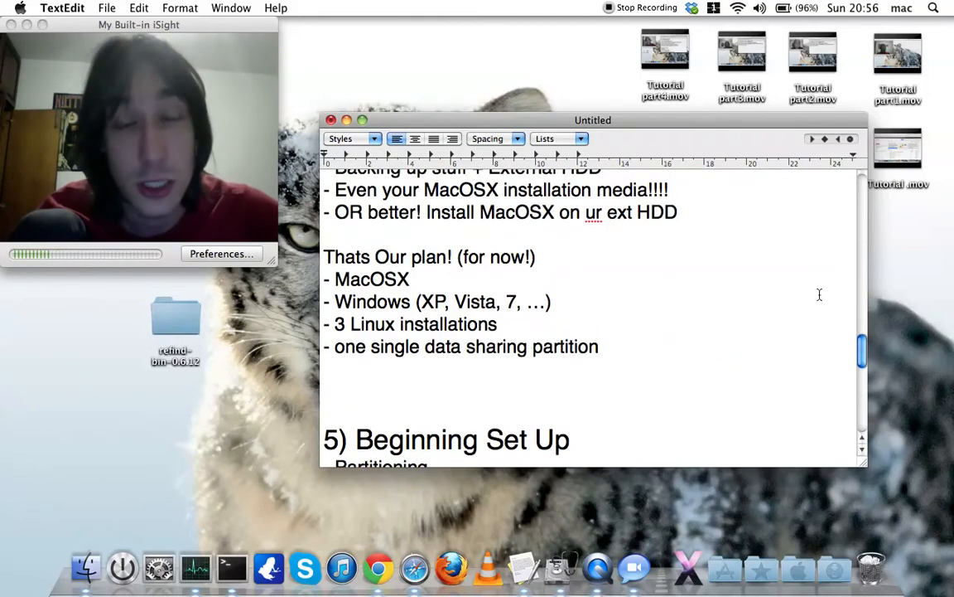
left_click_drag(677, 124, 669, 116)
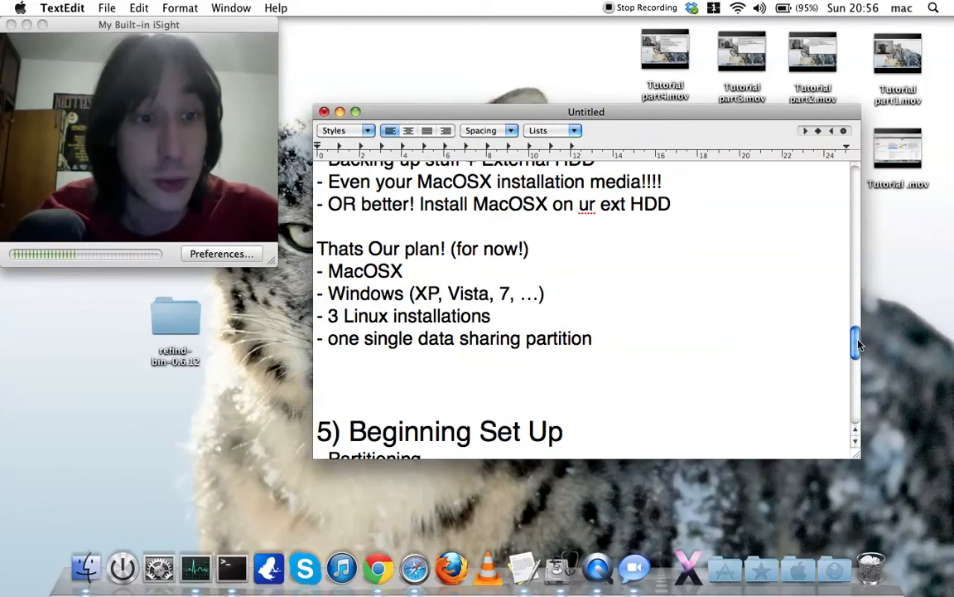
scroll(858, 344, "up", 1)
scroll(857, 344, "up", 3)
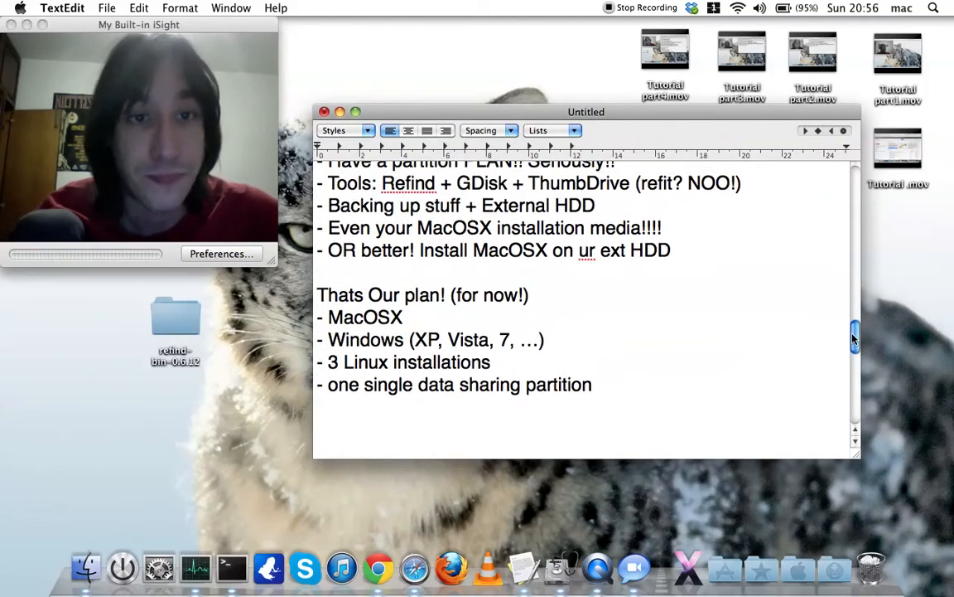
left_click_drag(639, 114, 643, 120)
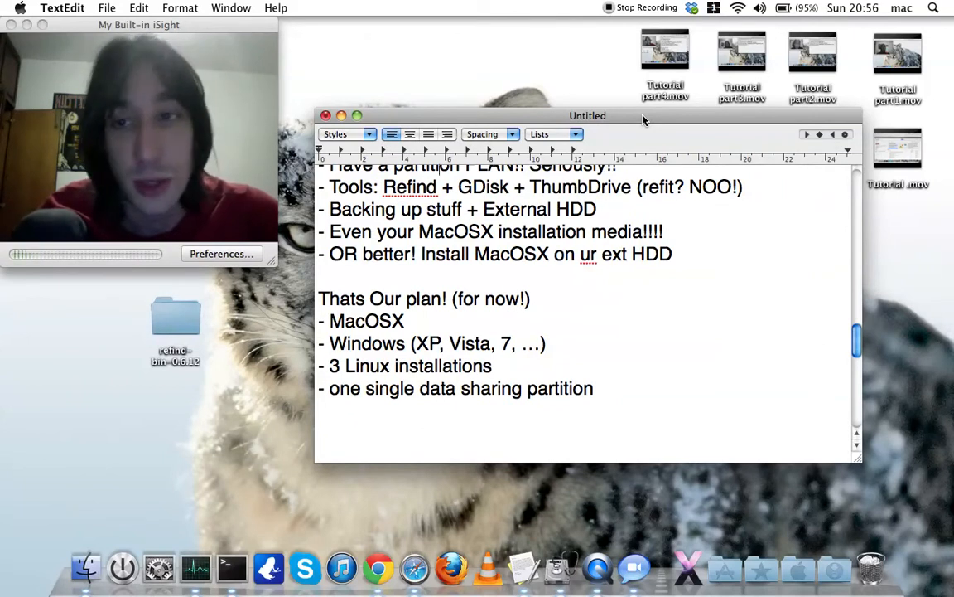
mouse_move(643, 120)
left_mouse_down()
mouse_move(640, 31)
mouse_move(646, 114)
left_mouse_up()
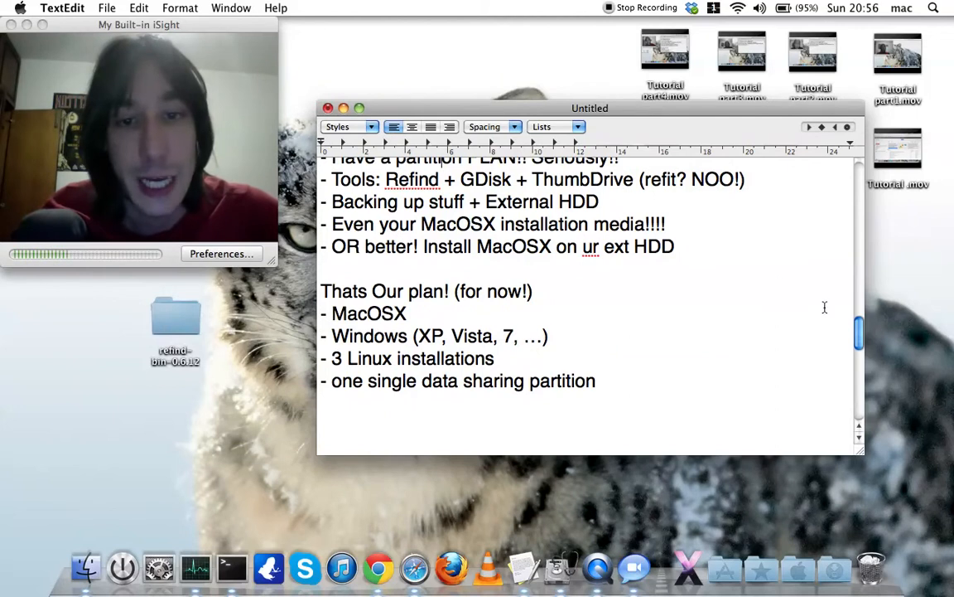
- Delete the duplicate "Thats Our plan! (for now!)" block, including its four list items, from the end of the Preparations section
scroll(856, 315, "up", 5)
left_click_drag(859, 313, 857, 360)
left_click_drag(593, 322, 323, 222)
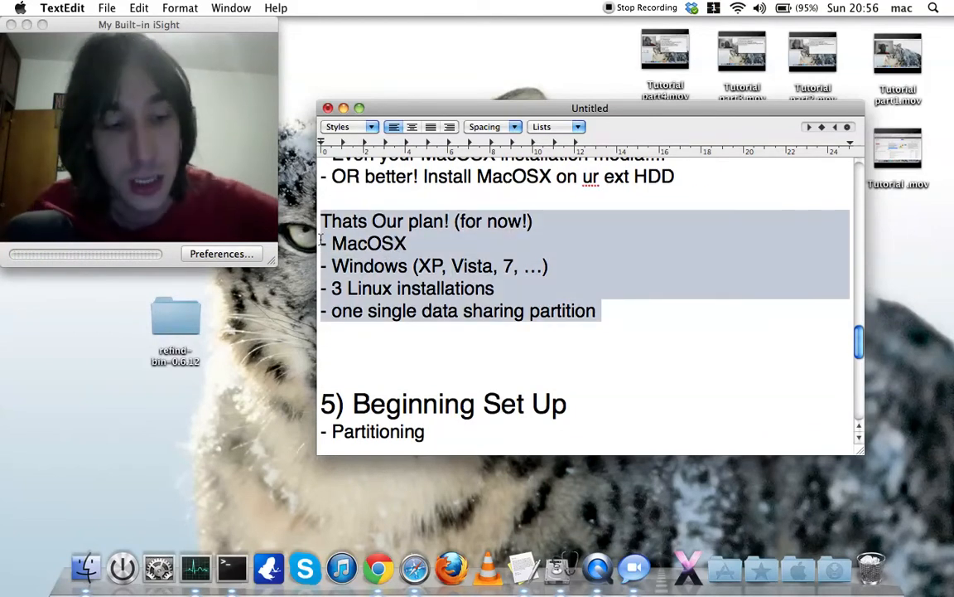
key("BackSpace")
key("BackSpace")
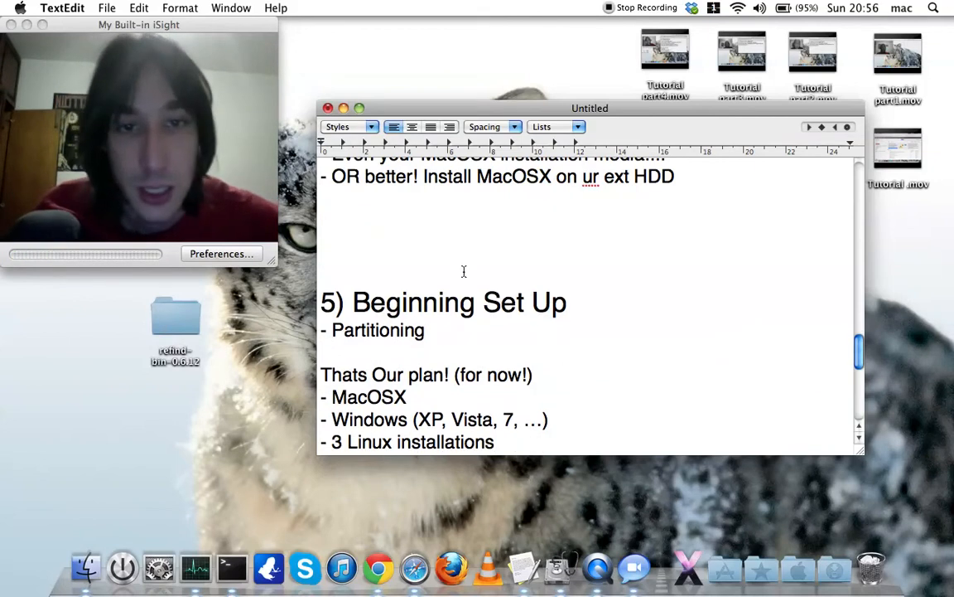
- Reposition and enlarge the notes window so the whole Beginning Set Up section fits in view
scroll(497, 274, "down", 2)
left_click_drag(863, 362, 862, 377)
left_click_drag(614, 106, 623, 24)
left_click_drag(873, 377, 885, 455)
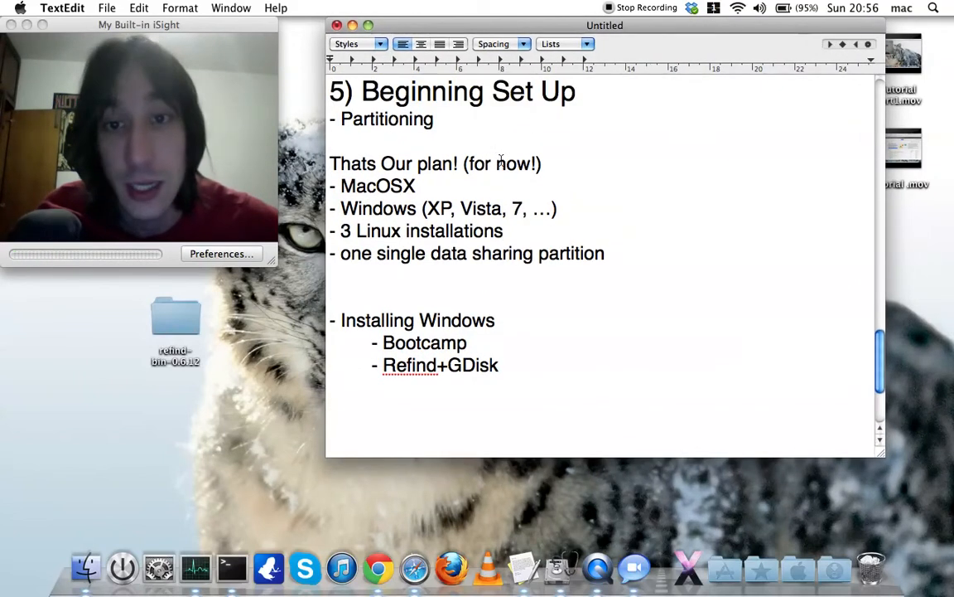
- Highlight the "Thats Our plan!" heading and the four planned partition items listed under it
left_click_drag(460, 163, 339, 166)
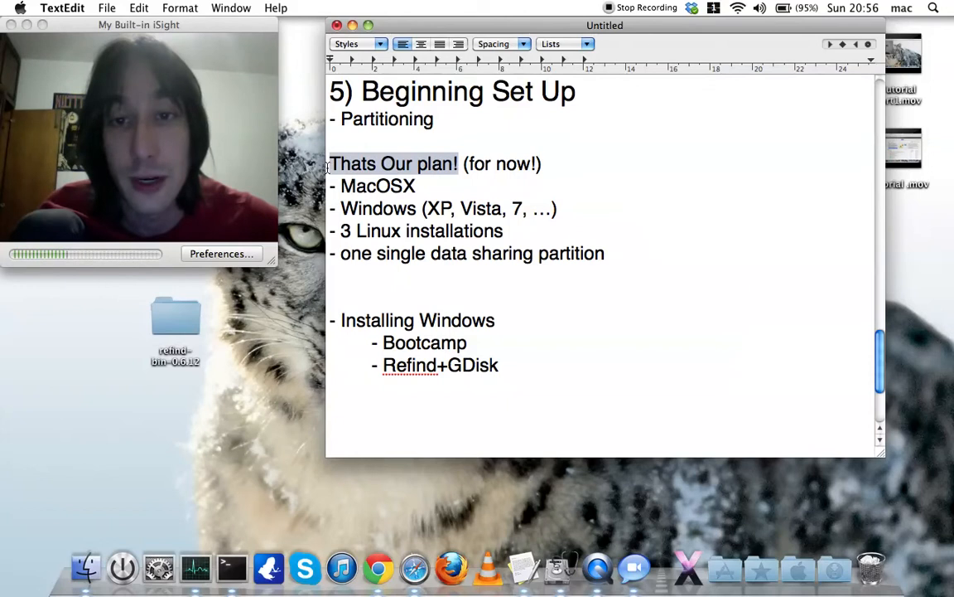
left_click_drag(416, 186, 342, 187)
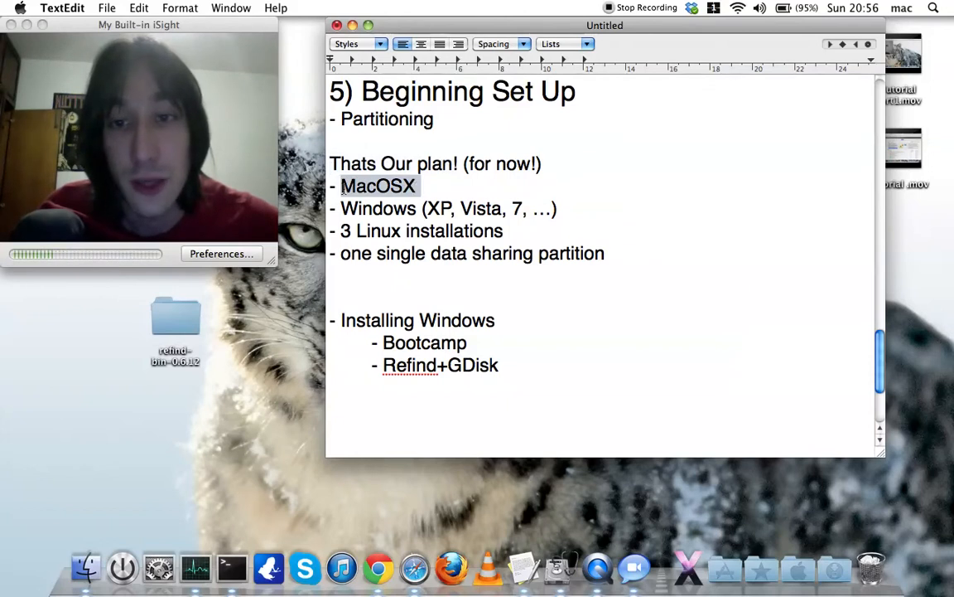
left_click(342, 188)
left_click_drag(588, 276, 319, 176)
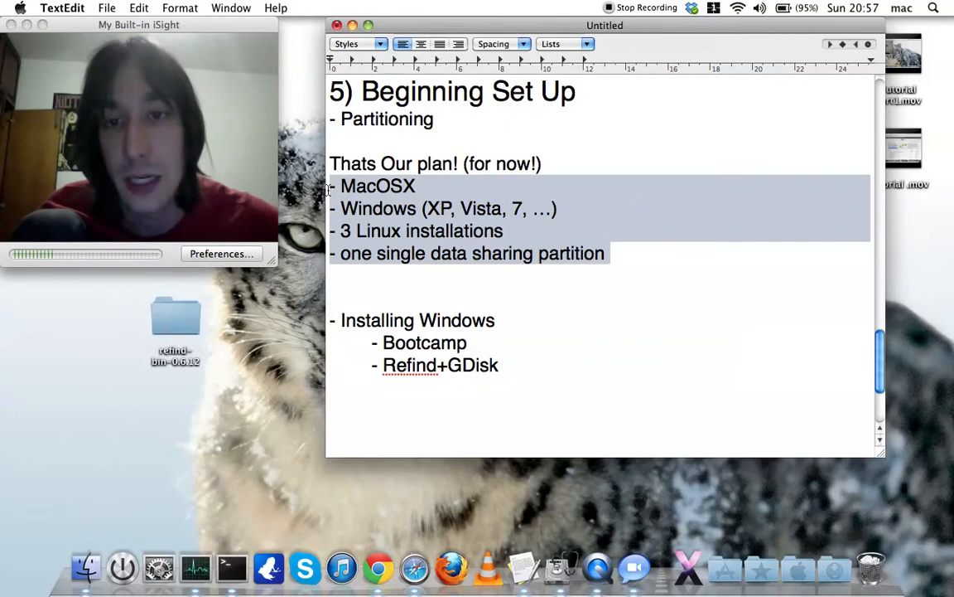
left_click(379, 188)
left_click_drag(609, 255, 332, 193)
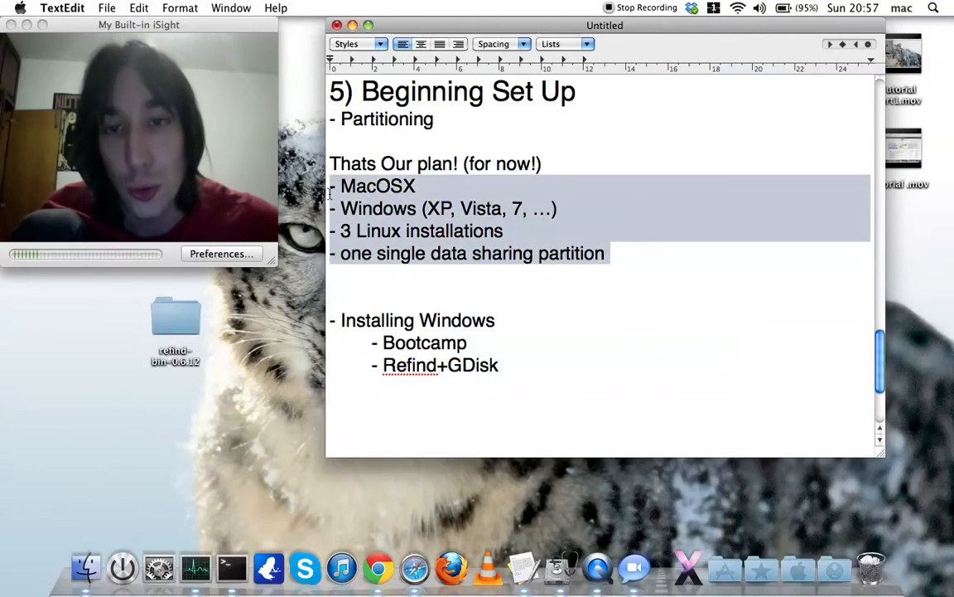
left_click(351, 209)
- Highlight the Bootcamp entry under Installing Windows in the notes
left_click_drag(469, 342, 379, 342)
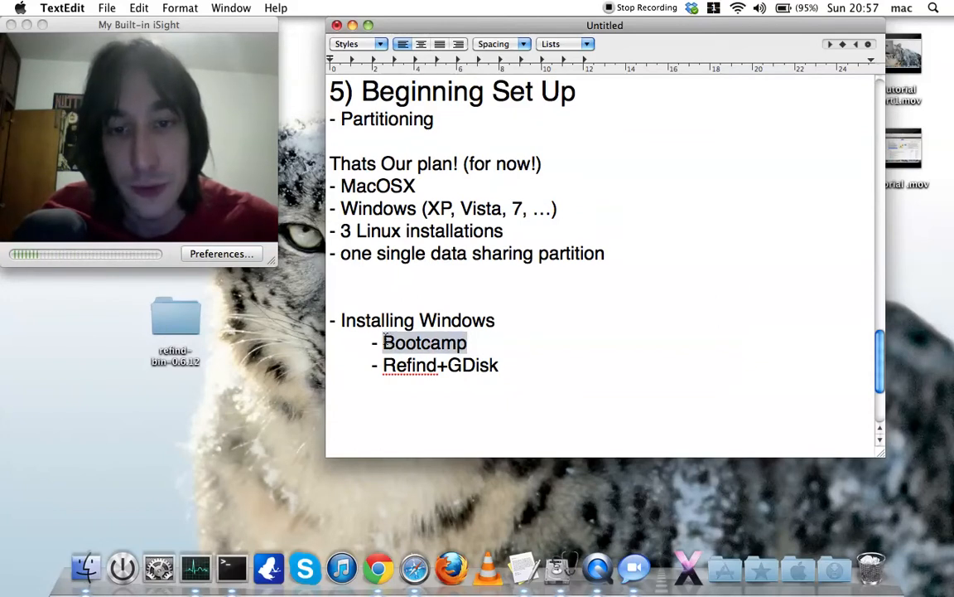
left_click(396, 343)
double_click(465, 343)
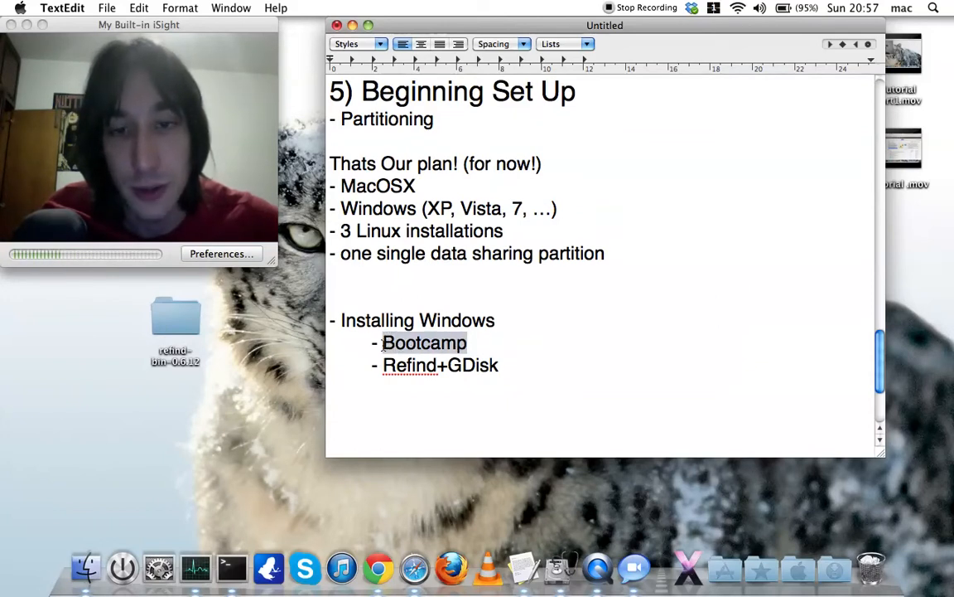
left_click(441, 343)
double_click(441, 343)
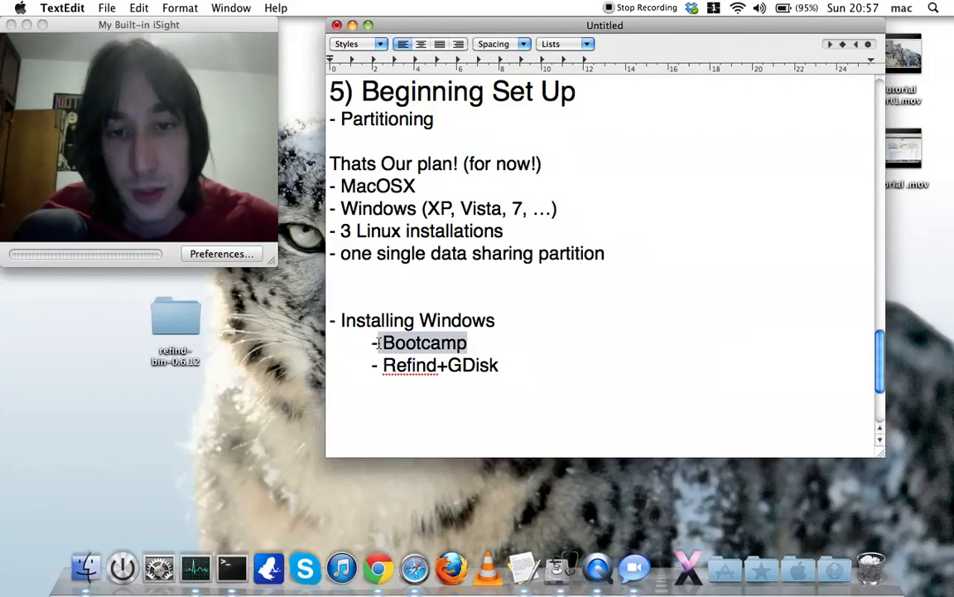
left_click(448, 343)
double_click(448, 342)
left_click(469, 343)
double_click(464, 342)
left_click(469, 342)
double_click(472, 342)
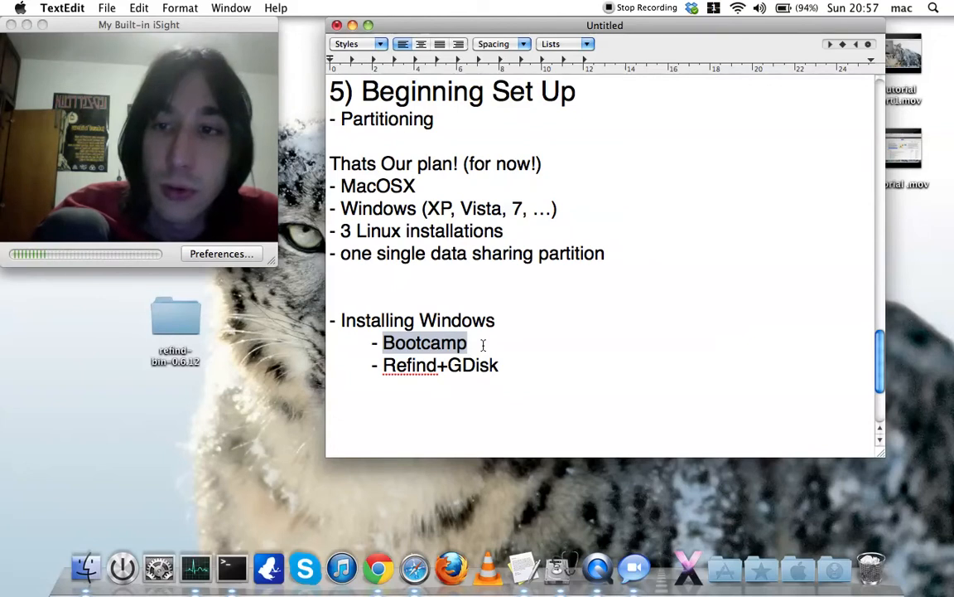
left_click_drag(469, 344, 387, 344)
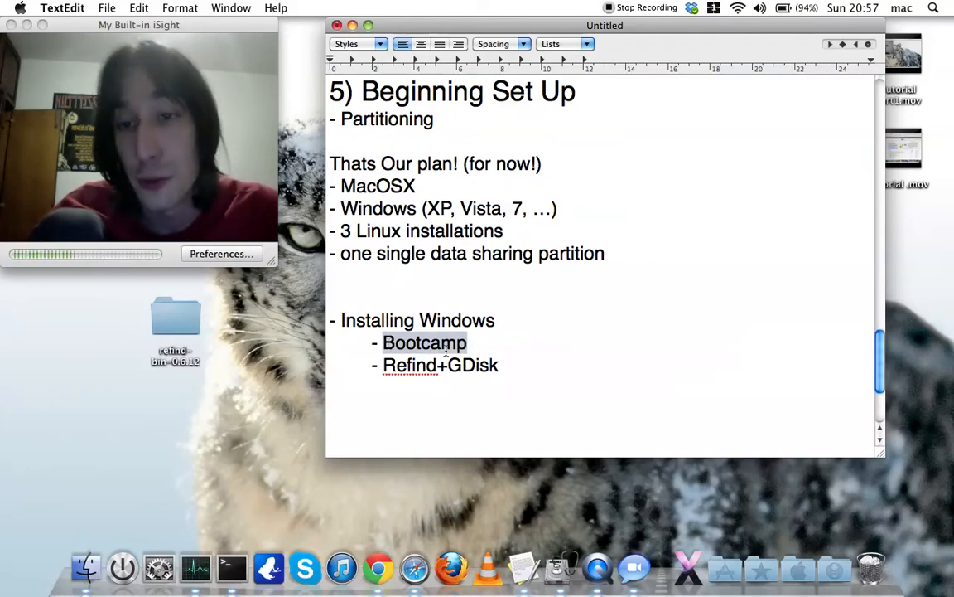
- Switch to Disk Utility and select the external 500.11 GB mass storage disk for partitioning
left_click(558, 568)
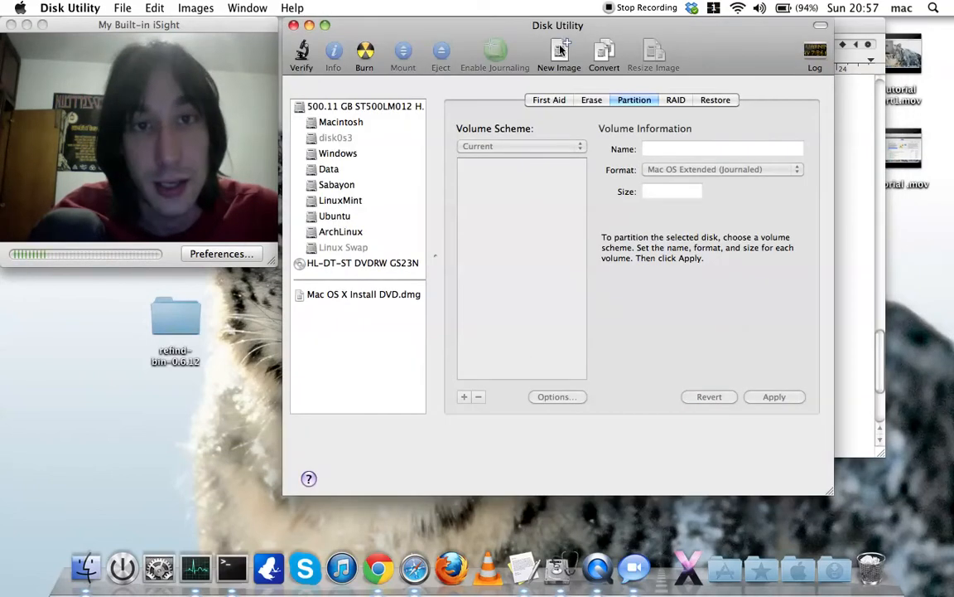
left_click_drag(558, 79, 626, 78)
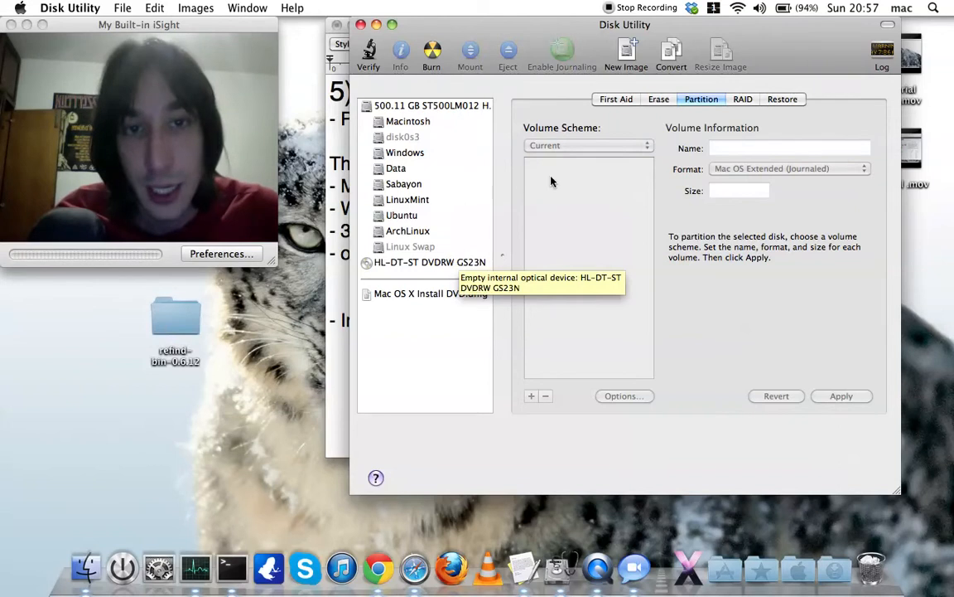
left_click_drag(562, 57, 543, 20)
left_click(410, 262)
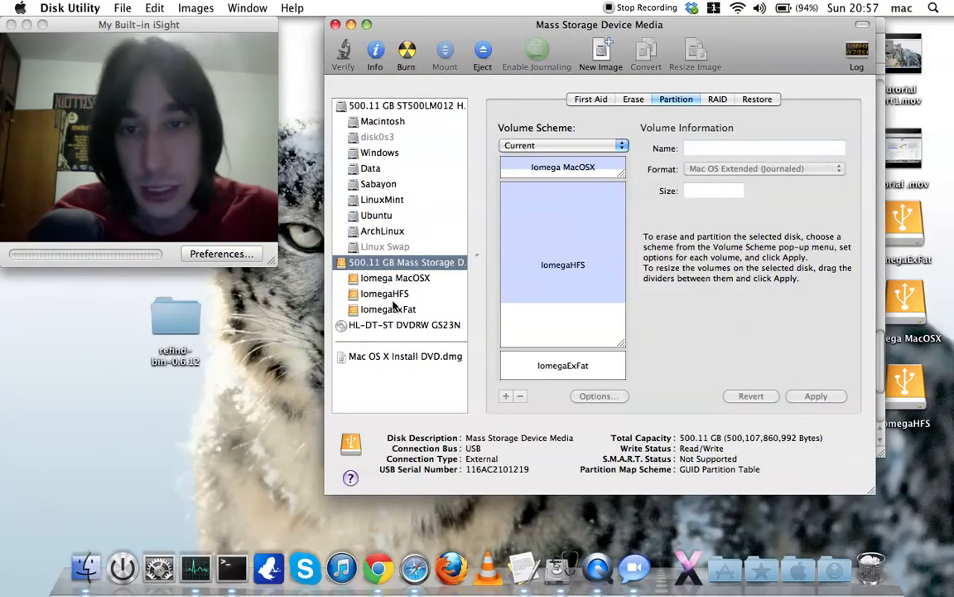
- Examine the size and free space of the external disk's Iomega MacOSX and IomegaHFS partitions
left_click_drag(578, 17, 531, 16)
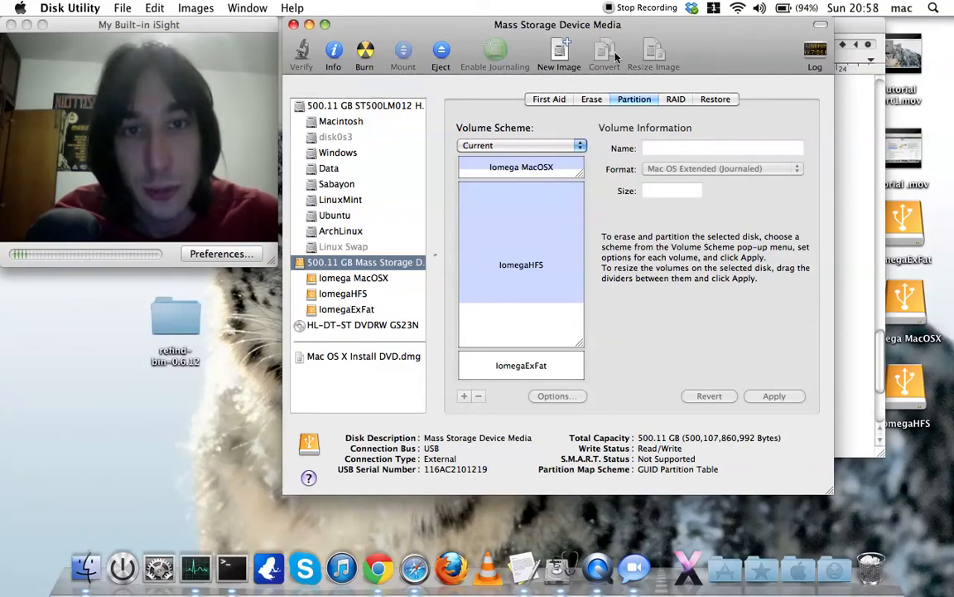
mouse_move(696, 33)
left_mouse_down()
mouse_move(668, 37)
mouse_move(699, 34)
left_mouse_up()
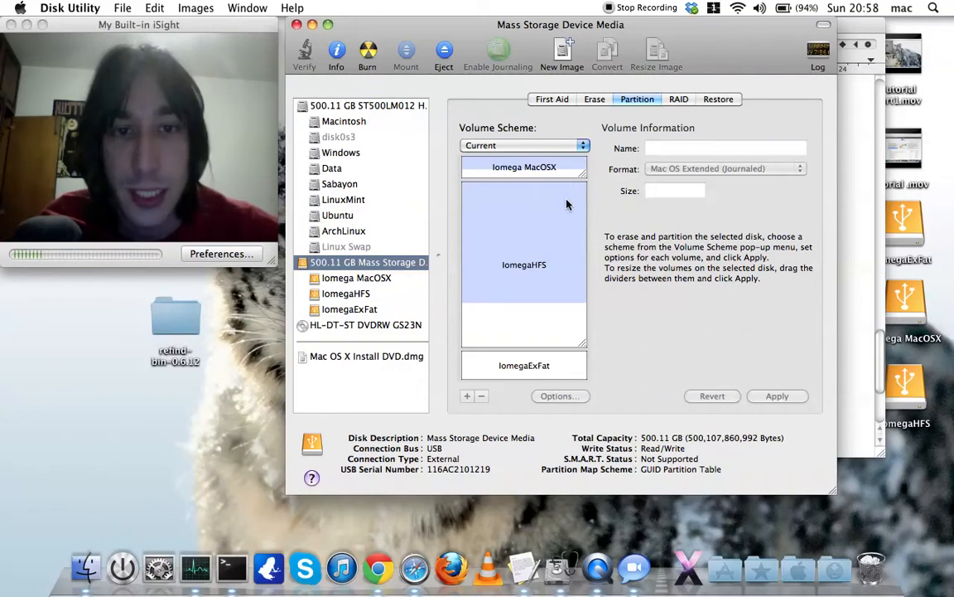
mouse_move(548, 210)
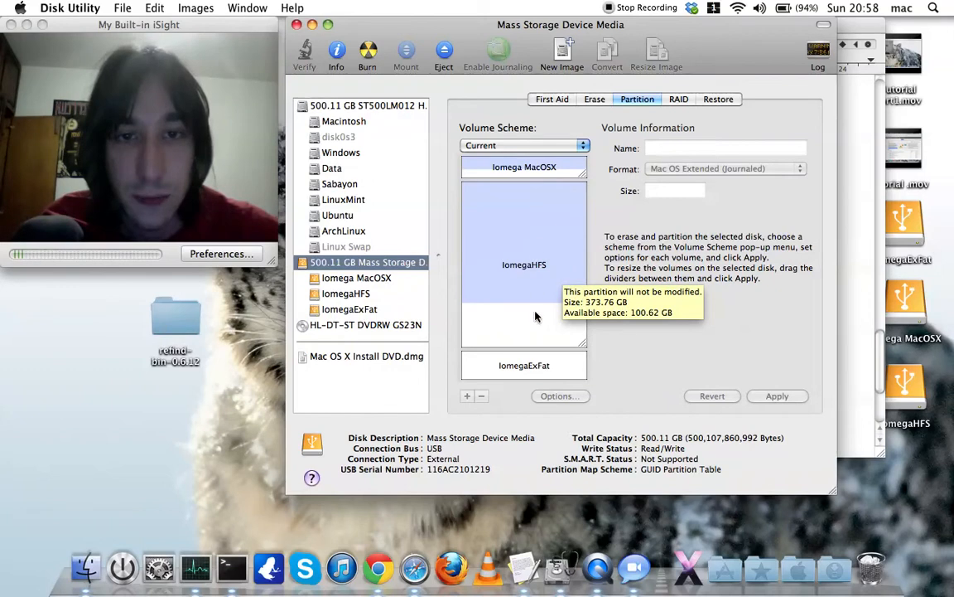
left_click(497, 158)
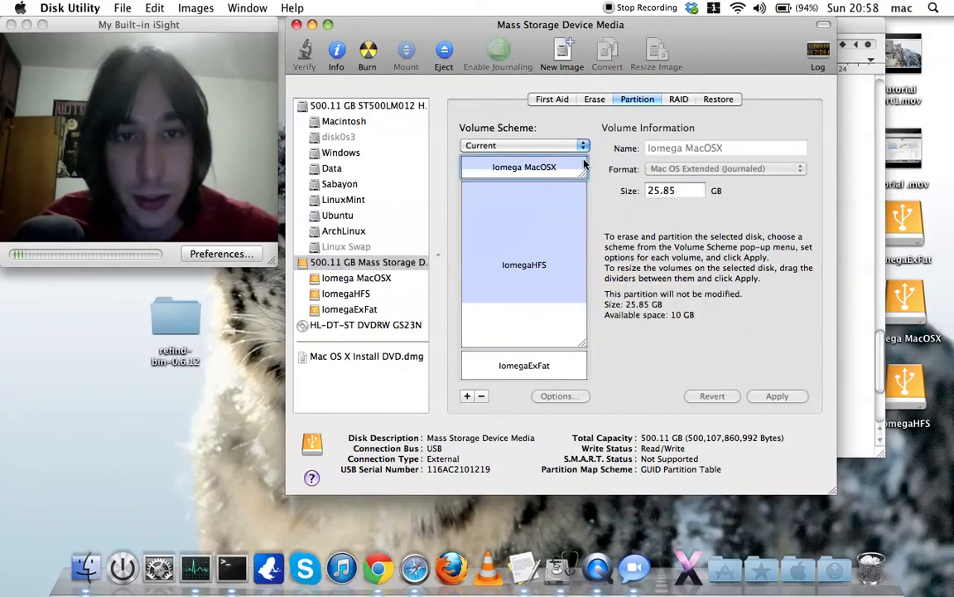
left_click(547, 245)
left_click(509, 163)
left_click(548, 194)
left_click(568, 168)
left_click(563, 203)
left_click(571, 168)
- Set the external disk's volume scheme to 2 partitions and name the first partition Macintosh
left_click(584, 147)
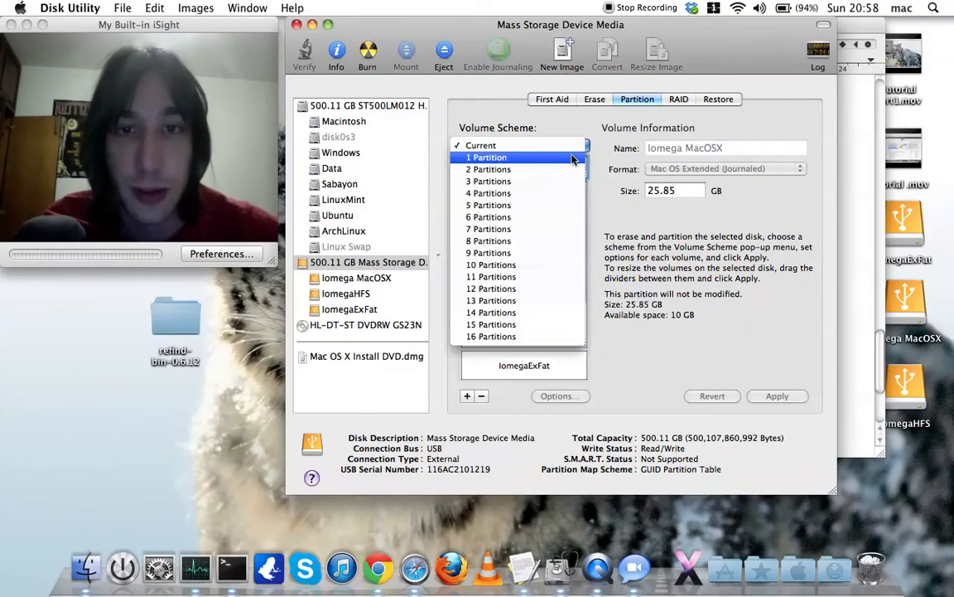
left_click(555, 169)
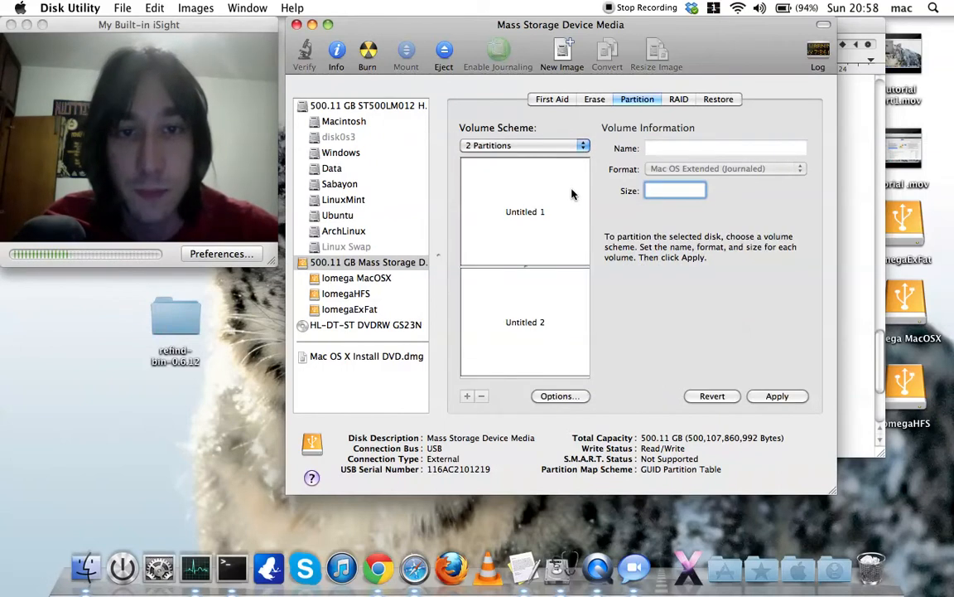
triple_click(708, 149)
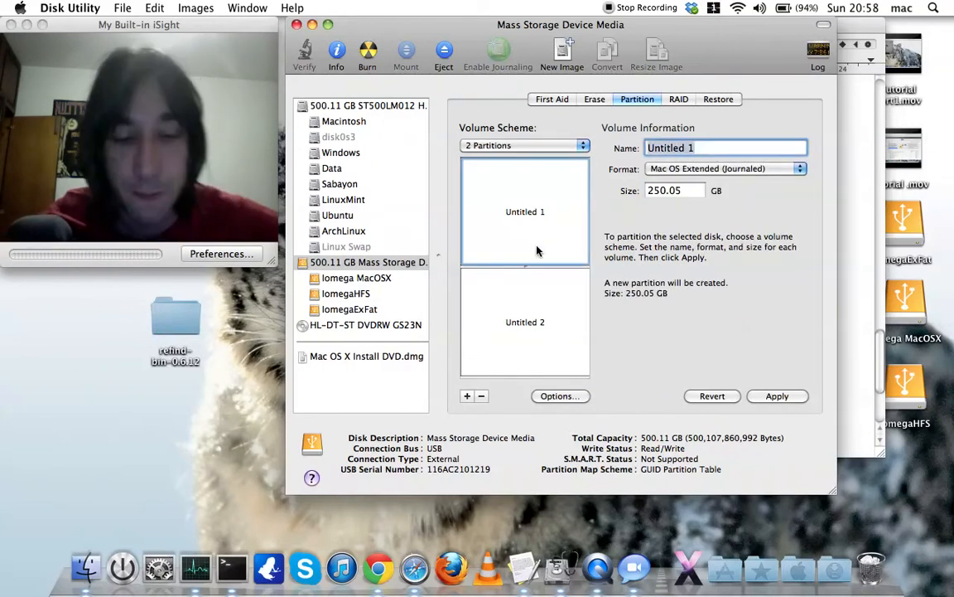
type("Macintodh")
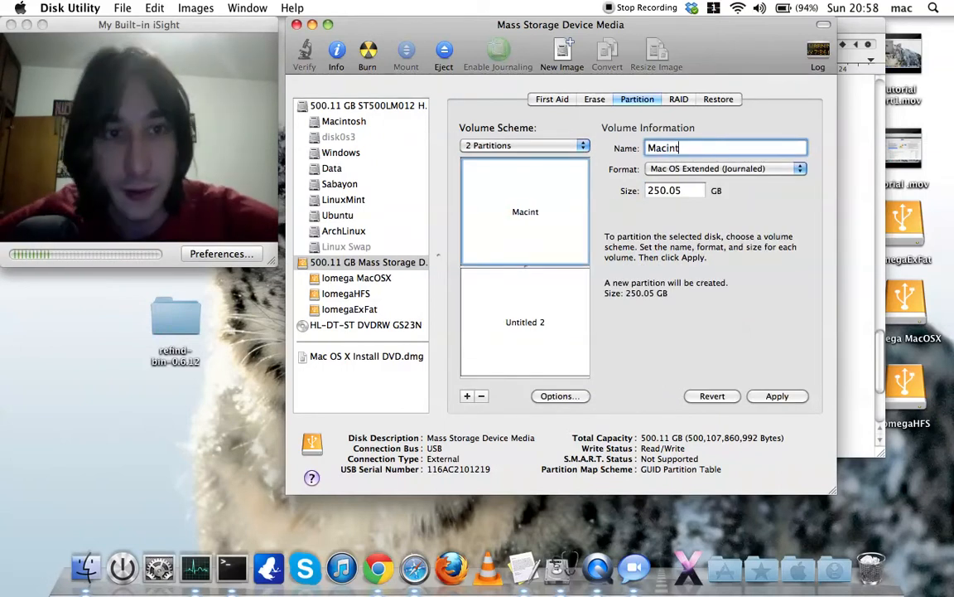
key("BackSpace")
key("BackSpace")
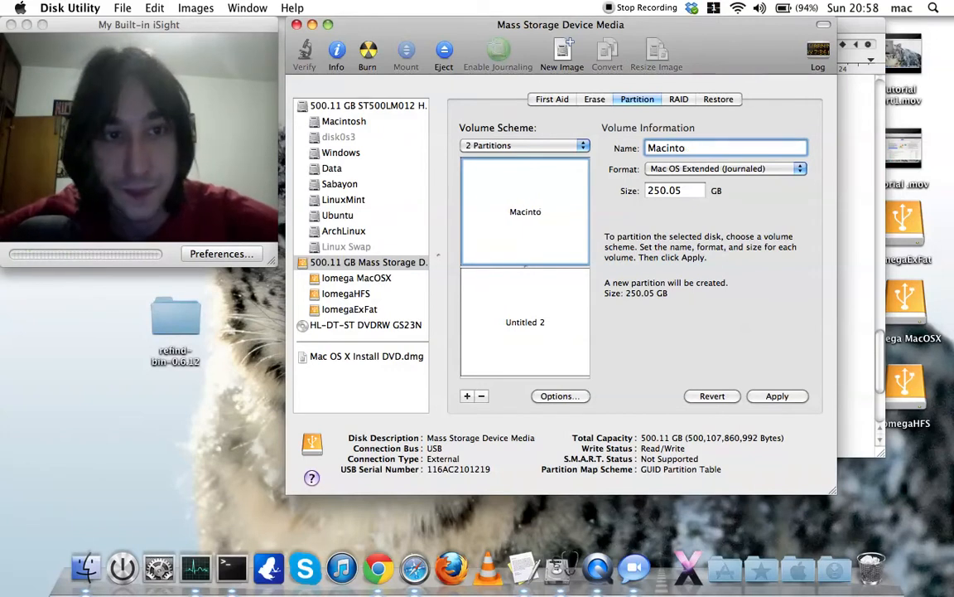
type("sh")
- Set the Macintosh partition's size to 70 GB and select the second partition
left_click(510, 325)
left_click(580, 250)
double_click(648, 192)
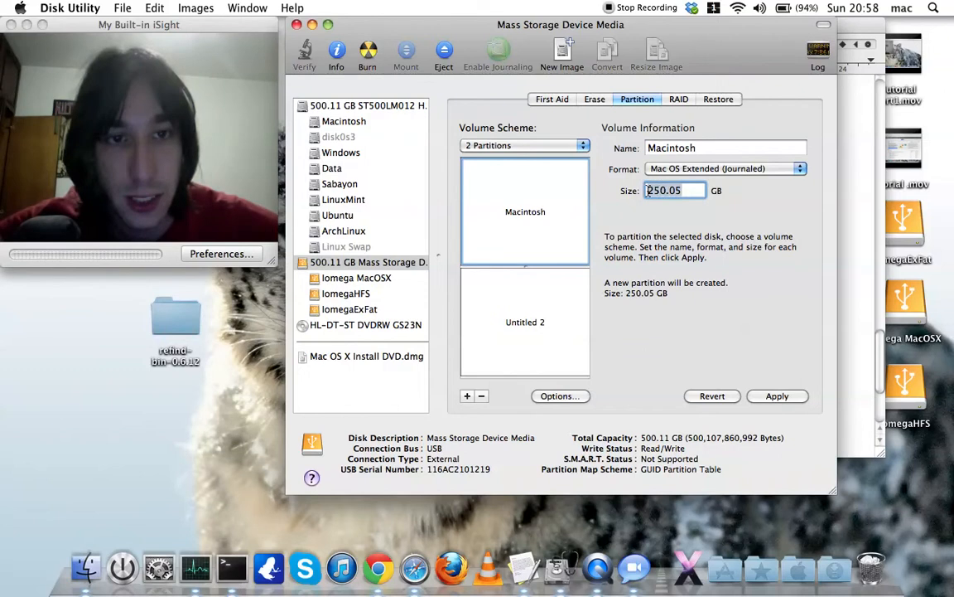
type("70")
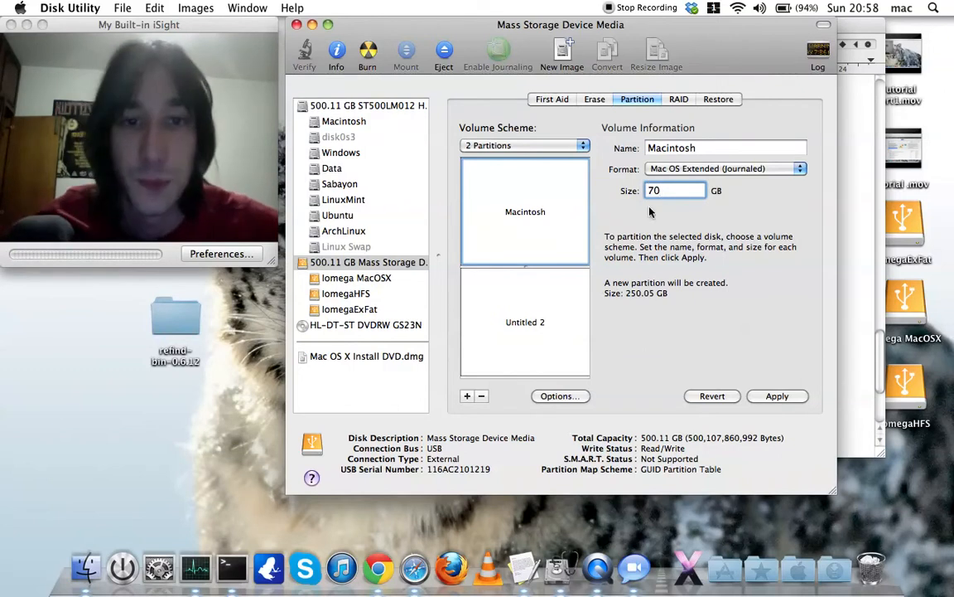
left_click(560, 310)
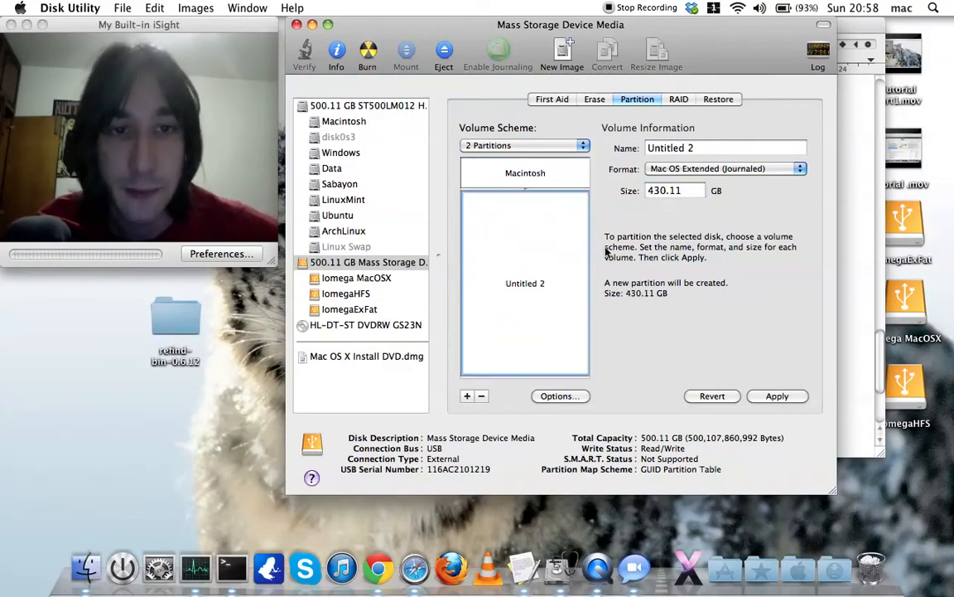
- Compare the name, format and size settings of the Macintosh partition and the untitled second partition
left_click(568, 177)
left_click_drag(681, 191, 633, 202)
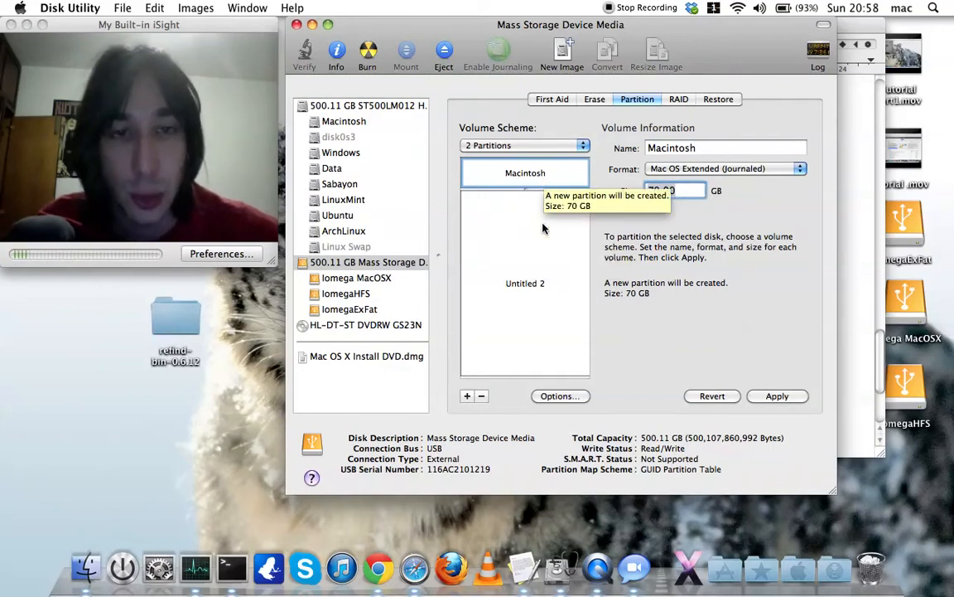
left_click_drag(609, 36, 604, 25)
left_click(503, 209)
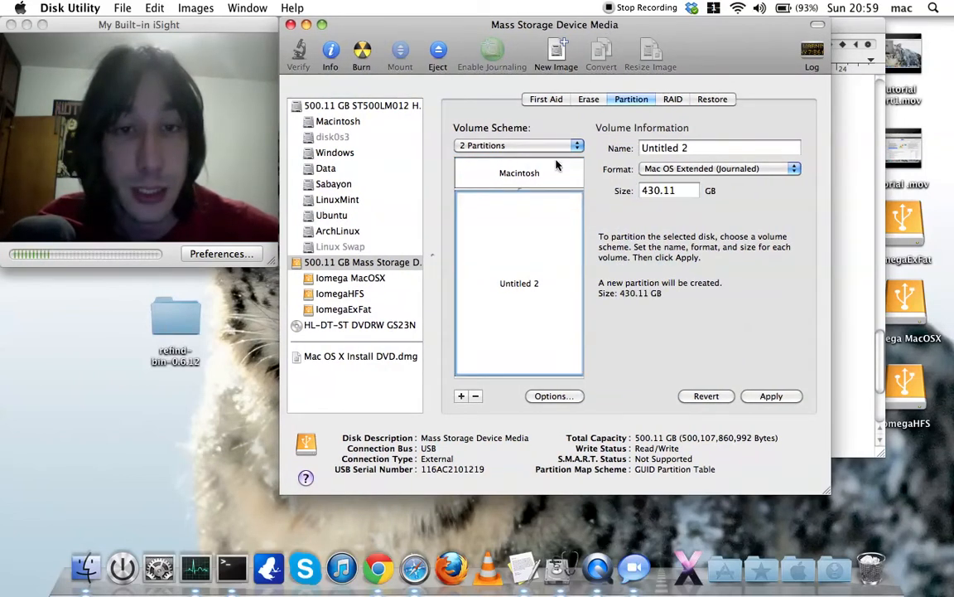
left_click(551, 172)
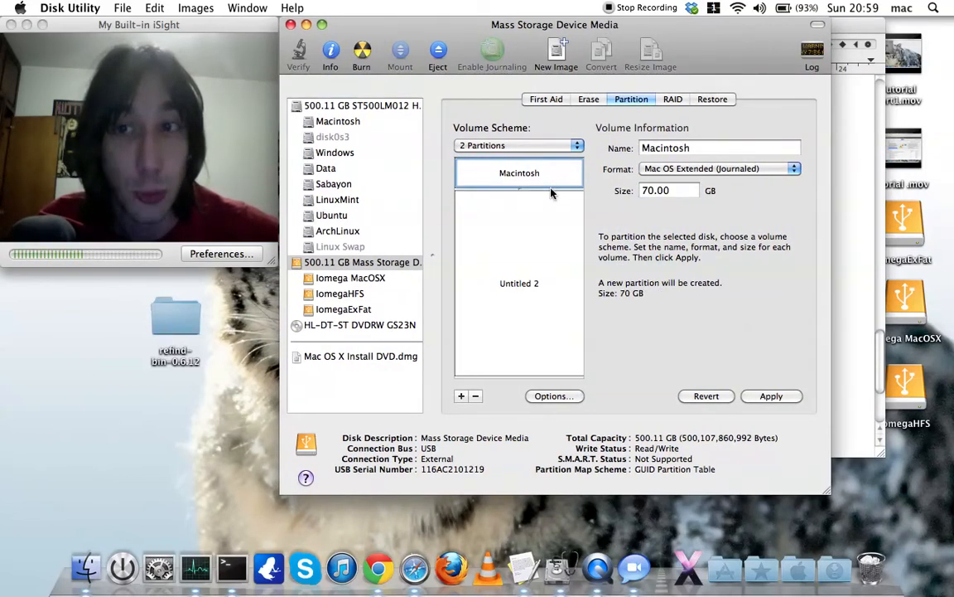
left_click(544, 245)
left_click(541, 178)
- Name the second partition in the external disk's scheme Windows
left_click(528, 266)
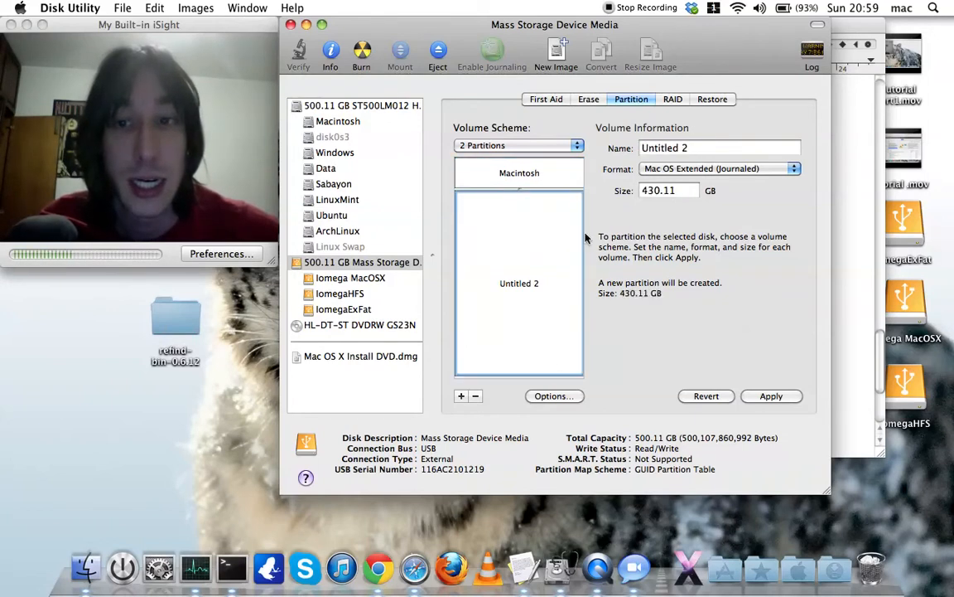
left_click(685, 149)
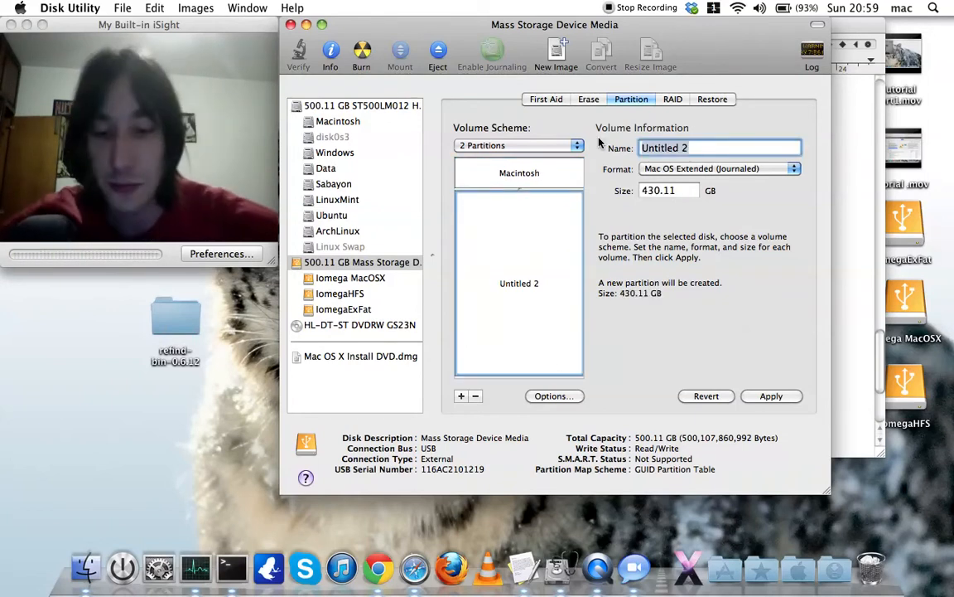
type("Windows")
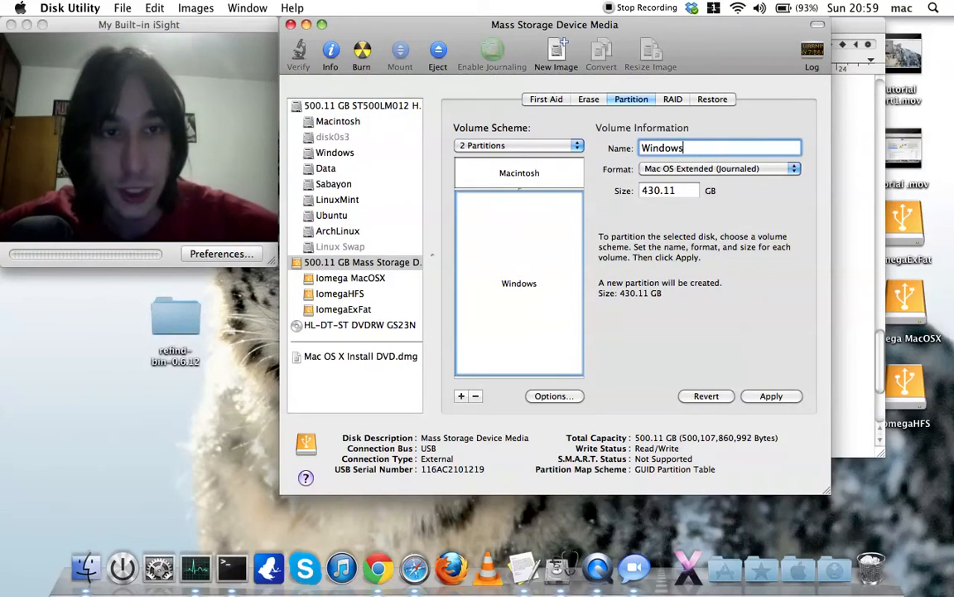
- Review the planned Macintosh and Windows partitions of the external disk by selecting each alternately
left_click(556, 175)
left_click(545, 240)
left_click(540, 180)
left_click(534, 268)
left_click(534, 184)
left_click(537, 220)
left_click(535, 181)
left_click(554, 224)
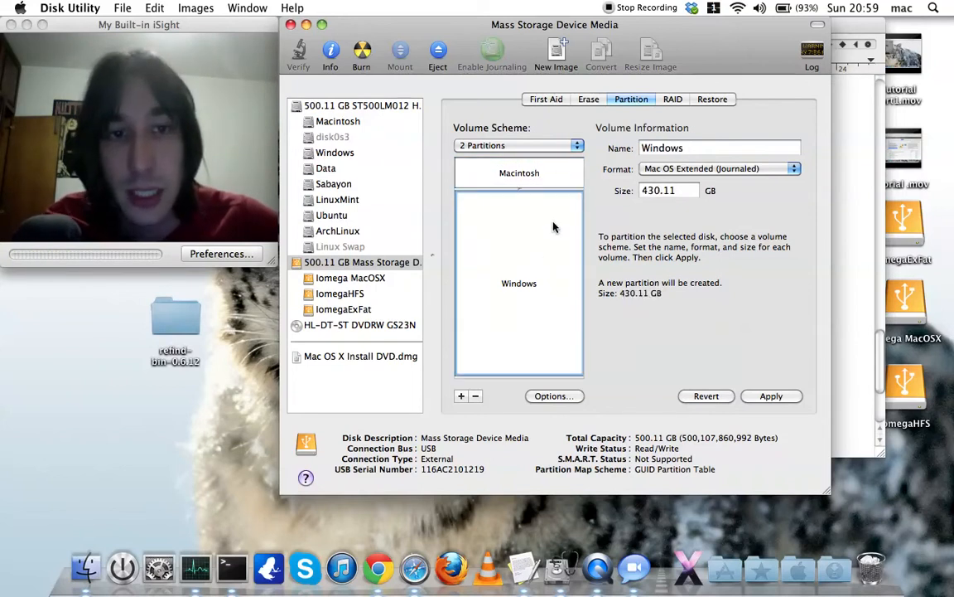
left_click(555, 181)
left_click(549, 239)
left_click(548, 178)
left_click(545, 239)
left_click(554, 181)
left_click(557, 240)
left_click(569, 182)
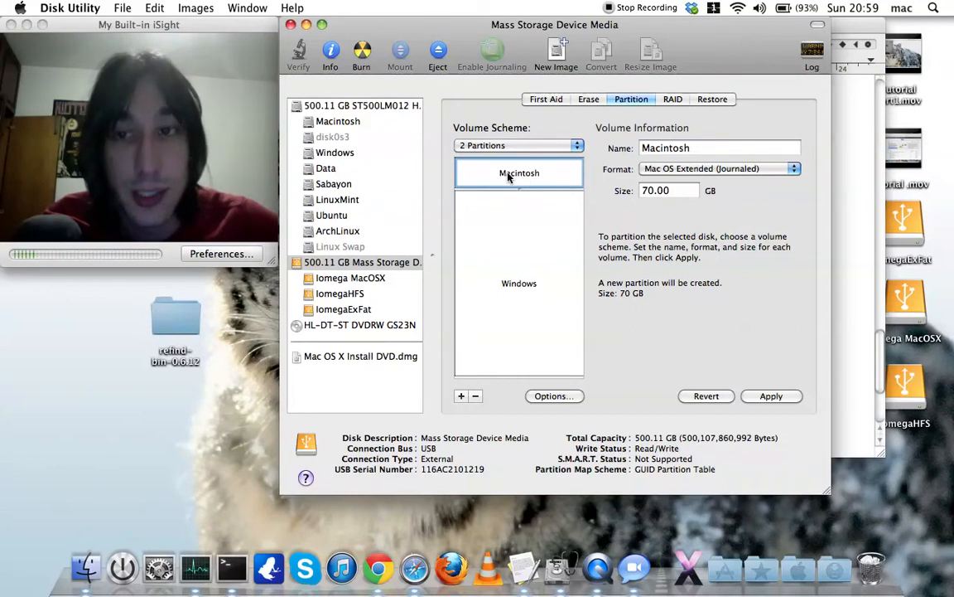
left_click(534, 232)
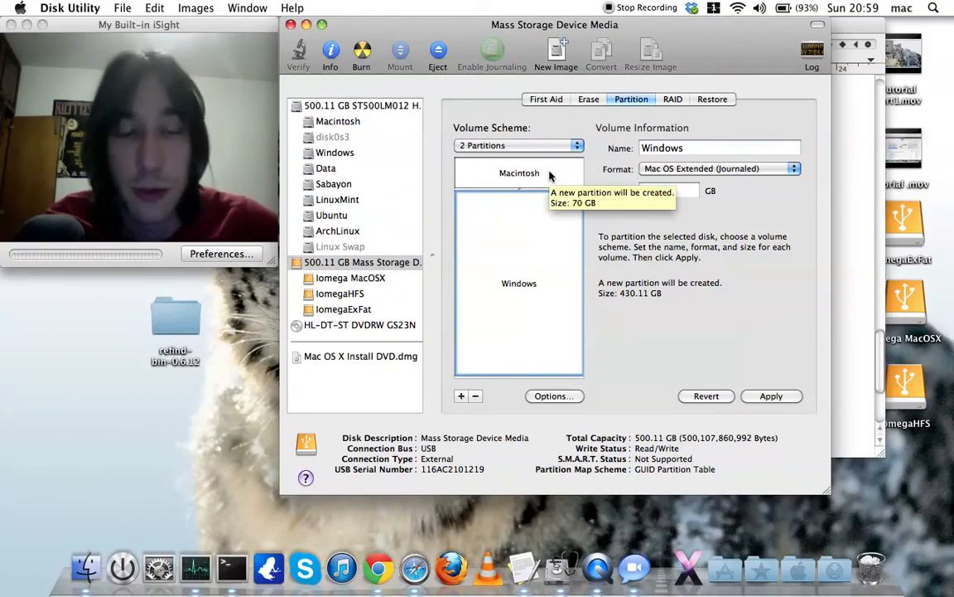
- Select the internal 500.11 GB ST500LM012 disk and examine its current partition layout
left_click_drag(646, 31, 673, 49)
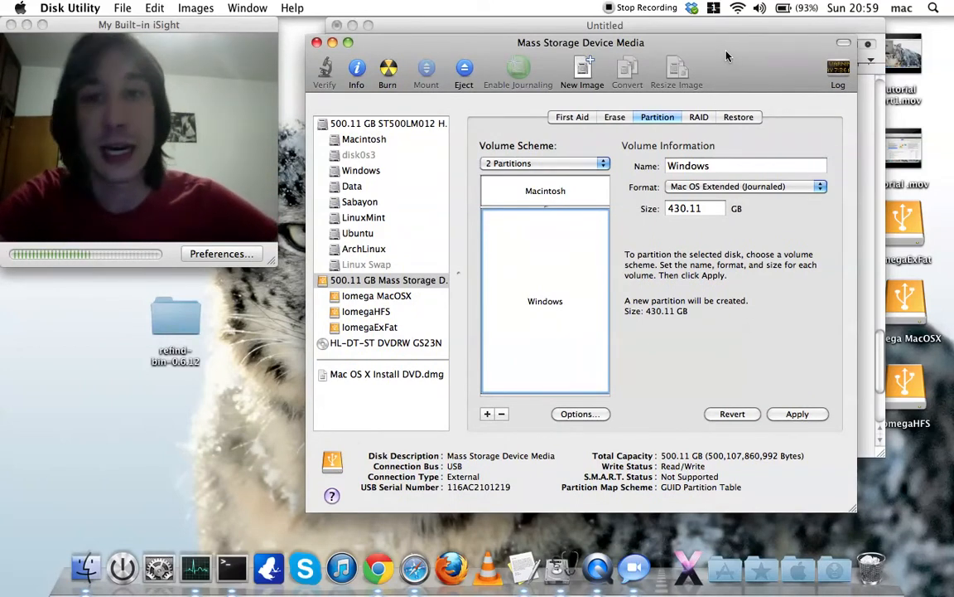
left_click_drag(482, 39, 515, 27)
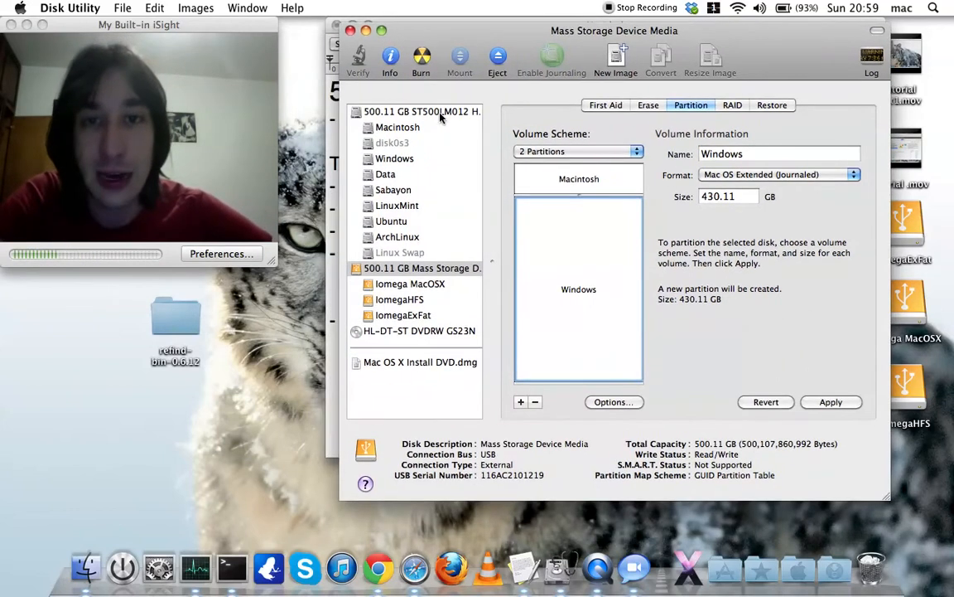
left_click(369, 112)
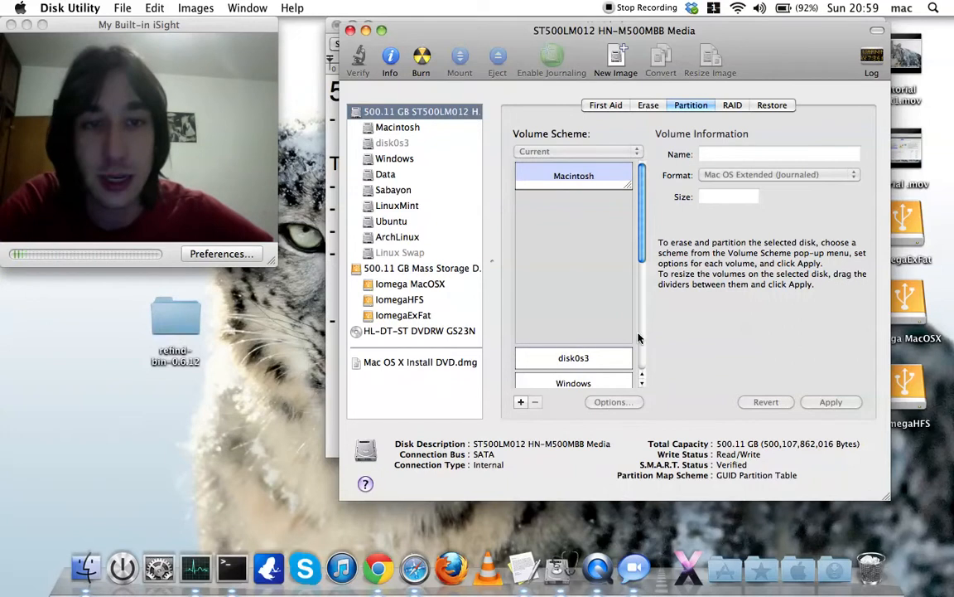
mouse_move(642, 186)
left_mouse_down()
mouse_move(643, 268)
mouse_move(638, 177)
left_mouse_up()
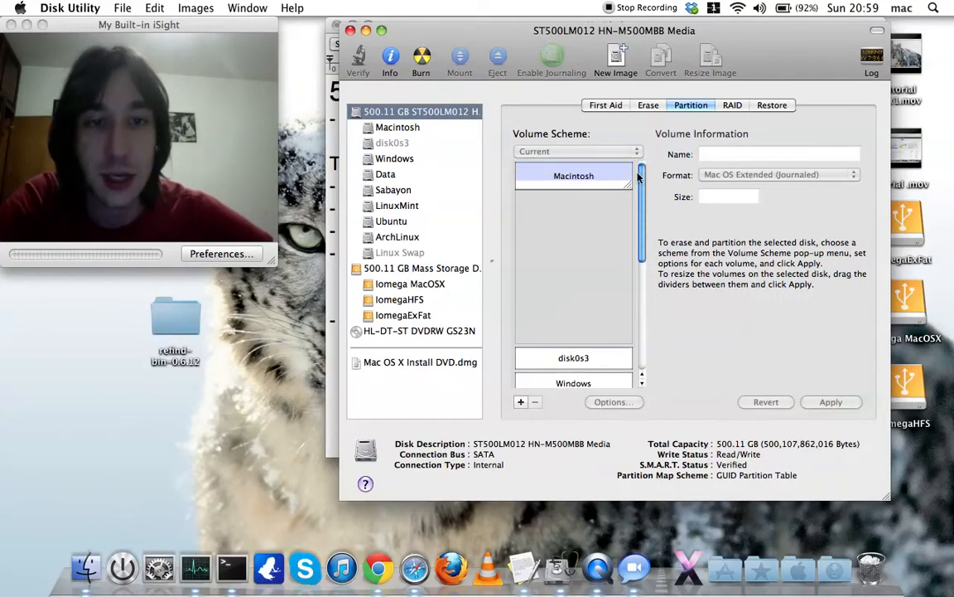
- Go through the internal disk's volumes in order, from Macintosh to Linux Swap, checking each one's format and capacity
left_click(404, 129)
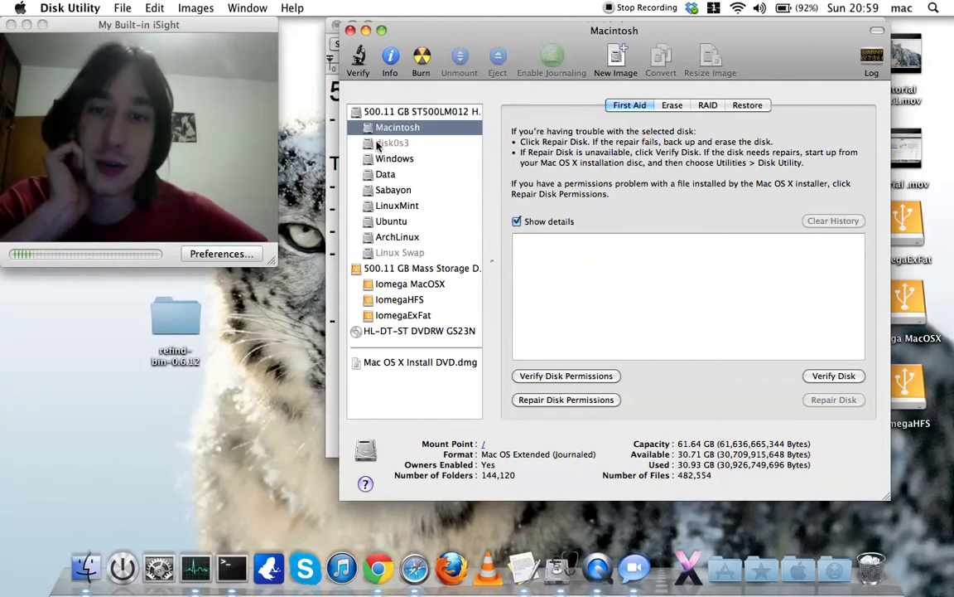
left_click(394, 144)
left_click(404, 162)
left_click(386, 174)
left_click(393, 190)
left_click(397, 207)
left_click(401, 223)
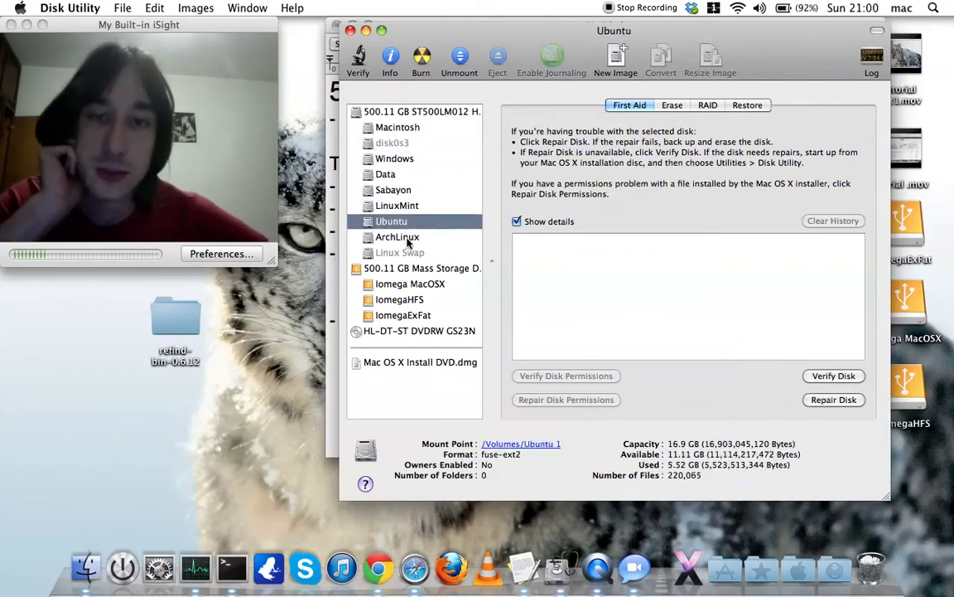
left_click(424, 237)
left_click(400, 252)
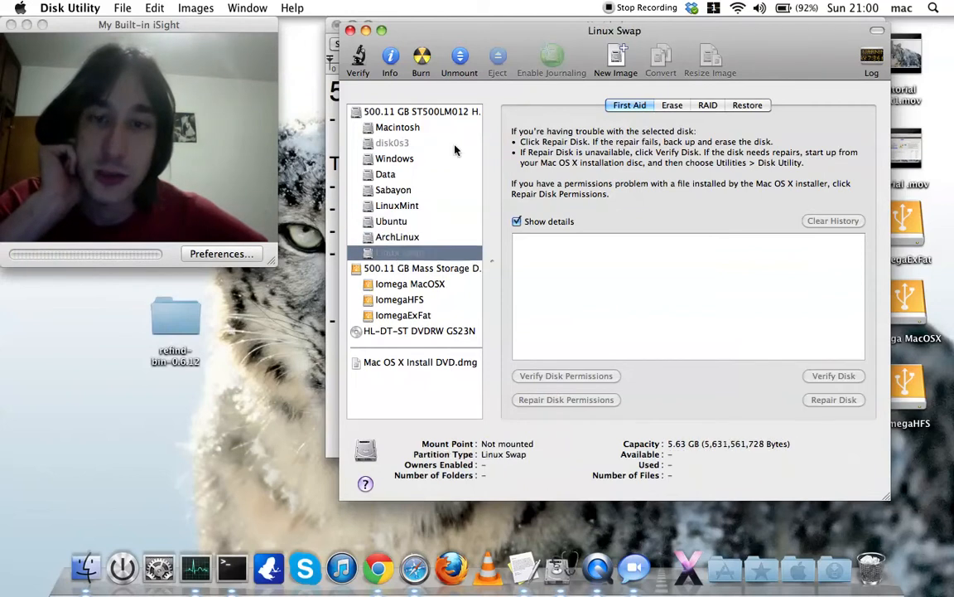
- Open the information window of the internal Macintosh volume and highlight its disk identifier
left_click_drag(409, 37, 414, 30)
left_click(406, 122)
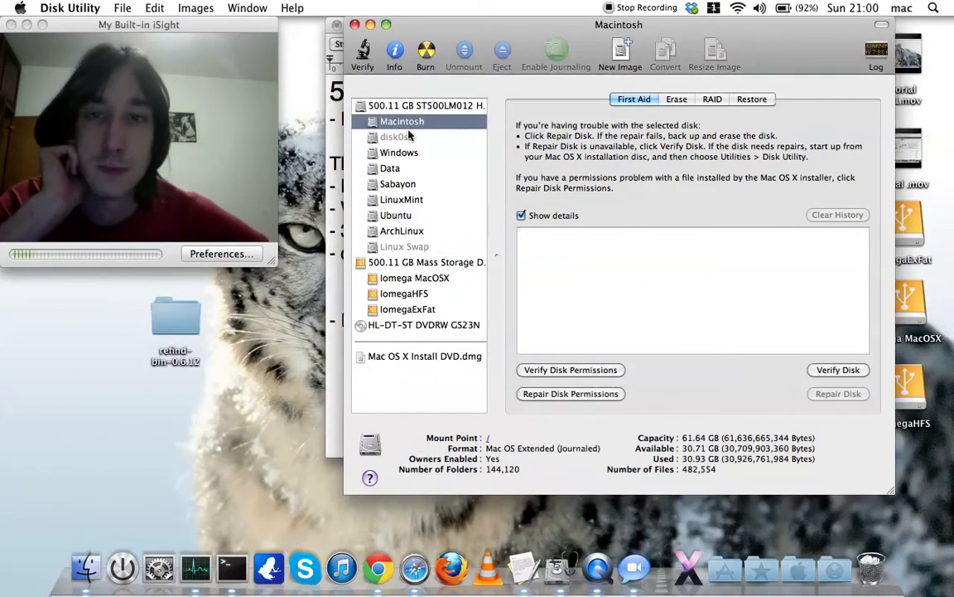
right_click(416, 125)
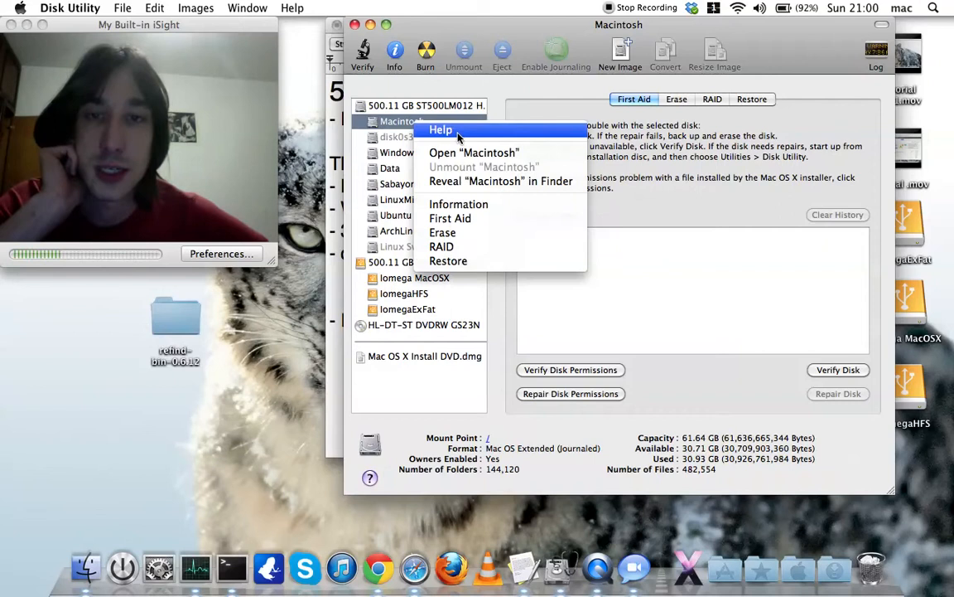
left_click(483, 204)
left_click_drag(537, 208, 629, 31)
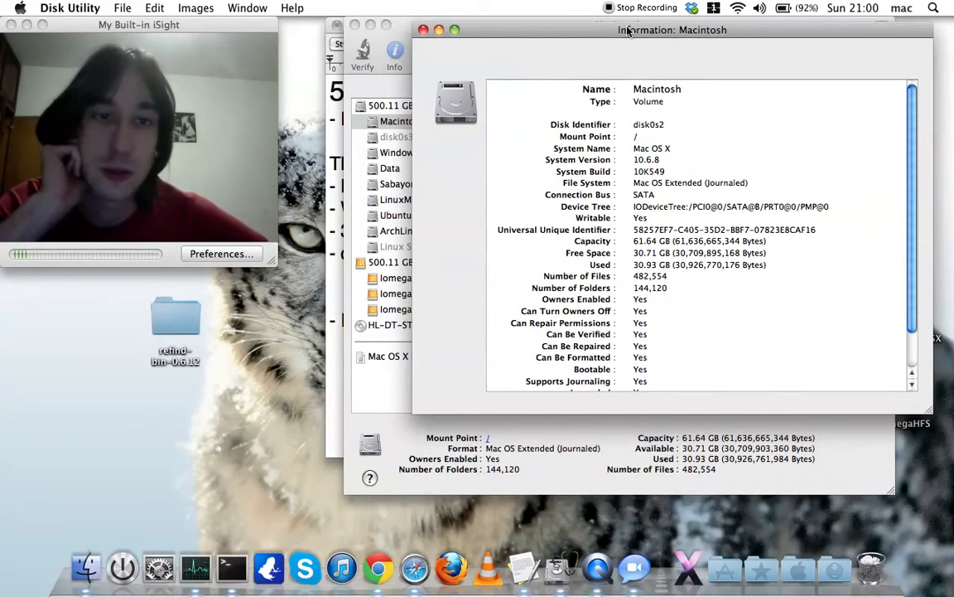
left_click_drag(549, 124, 623, 125)
left_click(667, 125)
left_click(654, 124)
- Arrange the disk list beside the Macintosh information window and highlight the whole disk identifier
mouse_move(497, 30)
left_mouse_down()
mouse_move(579, 26)
mouse_move(501, 30)
left_mouse_up()
left_click_drag(434, 25, 351, 33)
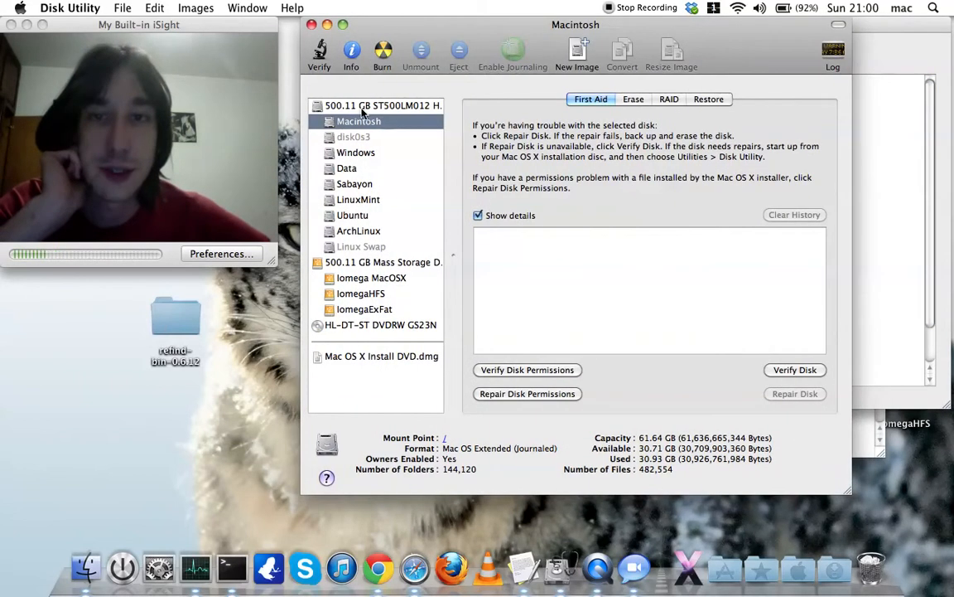
left_click_drag(536, 24, 483, 51)
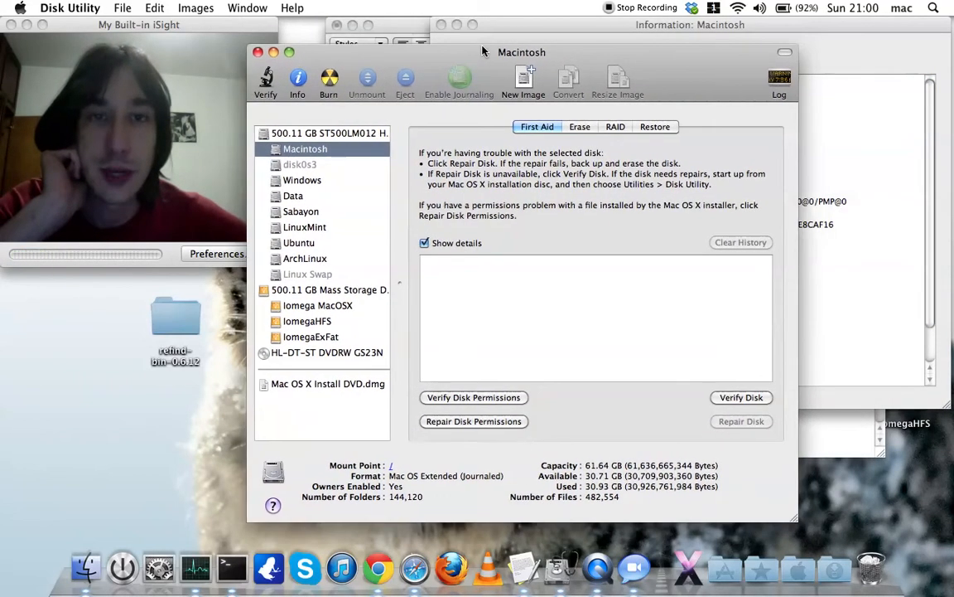
left_click(534, 24)
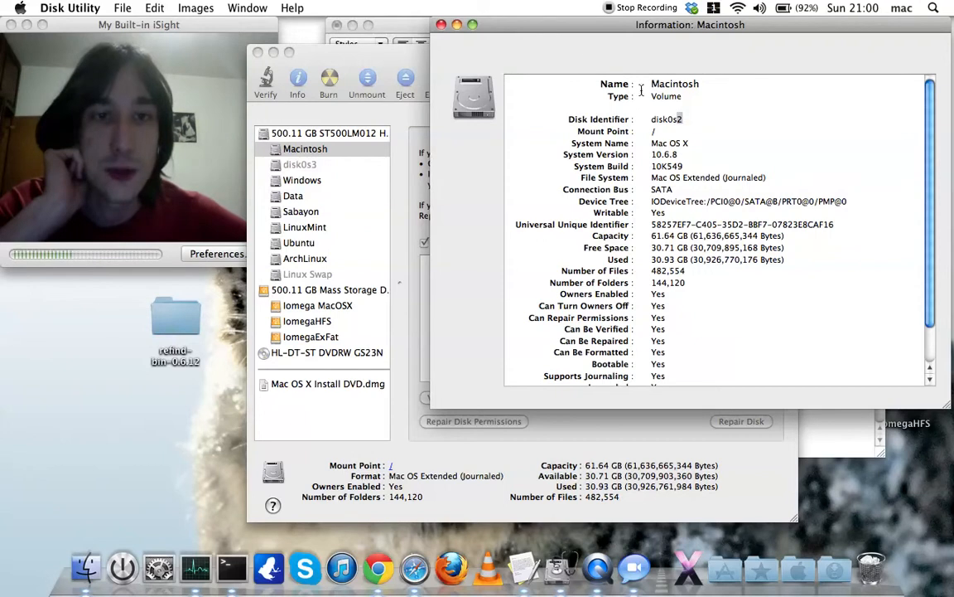
left_click_drag(580, 31, 572, 32)
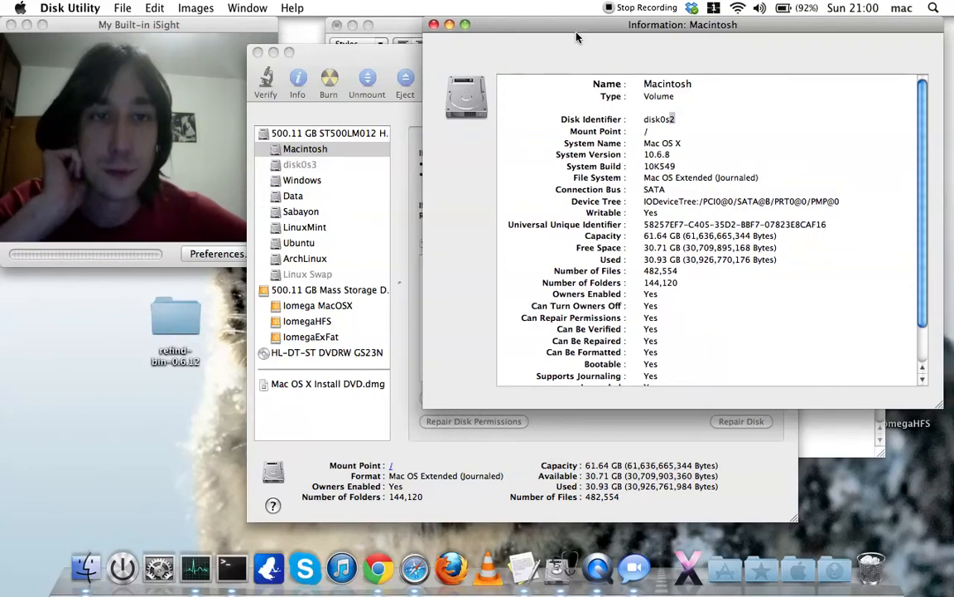
double_click(673, 119)
left_click(652, 119)
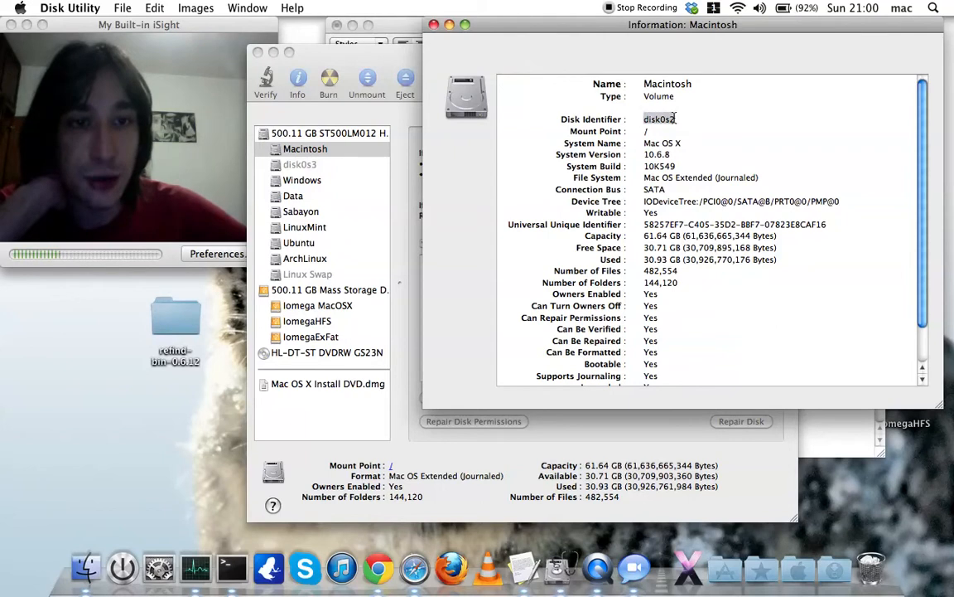
left_click_drag(603, 31, 618, 30)
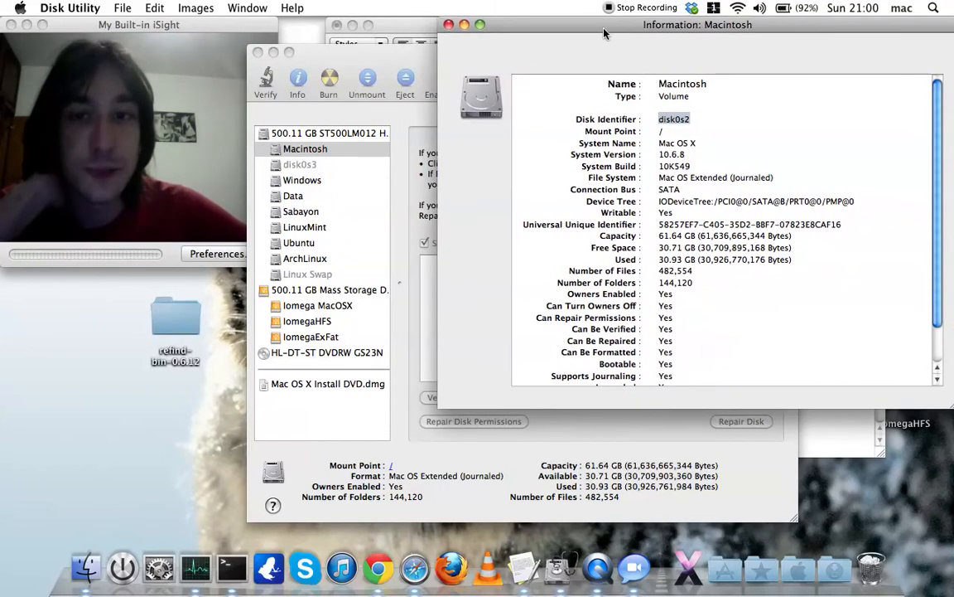
- Open the information for the external Iomega MacOSX volume and examine its disk and partition numbers in the disk identifier
left_click(376, 49)
left_click(316, 307)
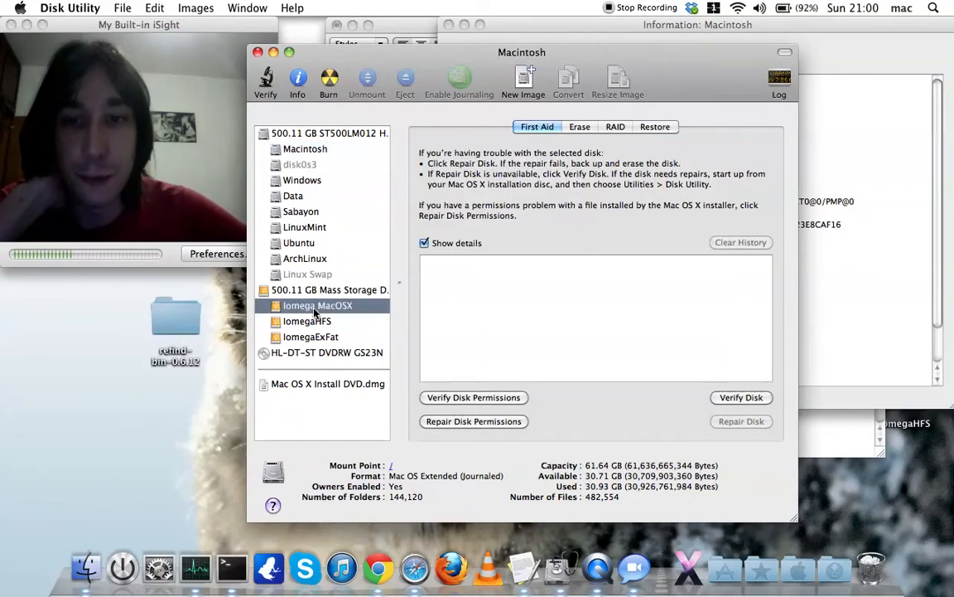
right_click(314, 305)
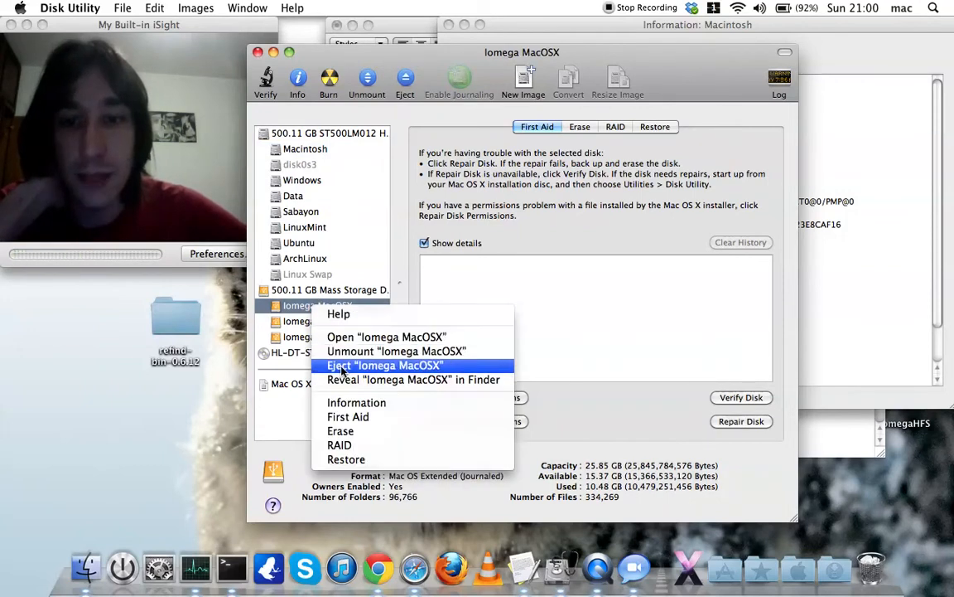
left_click(357, 402)
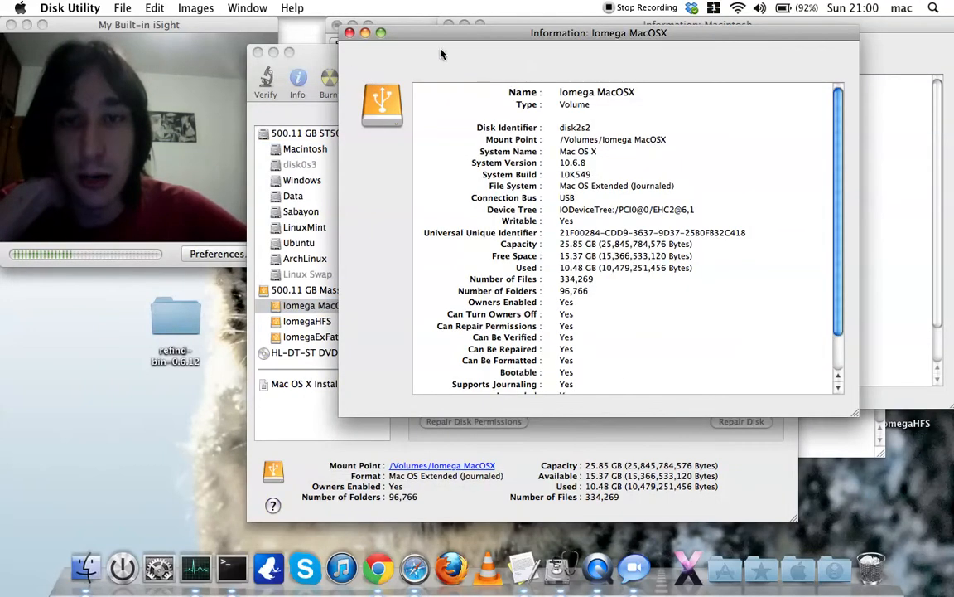
left_click_drag(449, 41, 512, 39)
left_click_drag(623, 40, 626, 49)
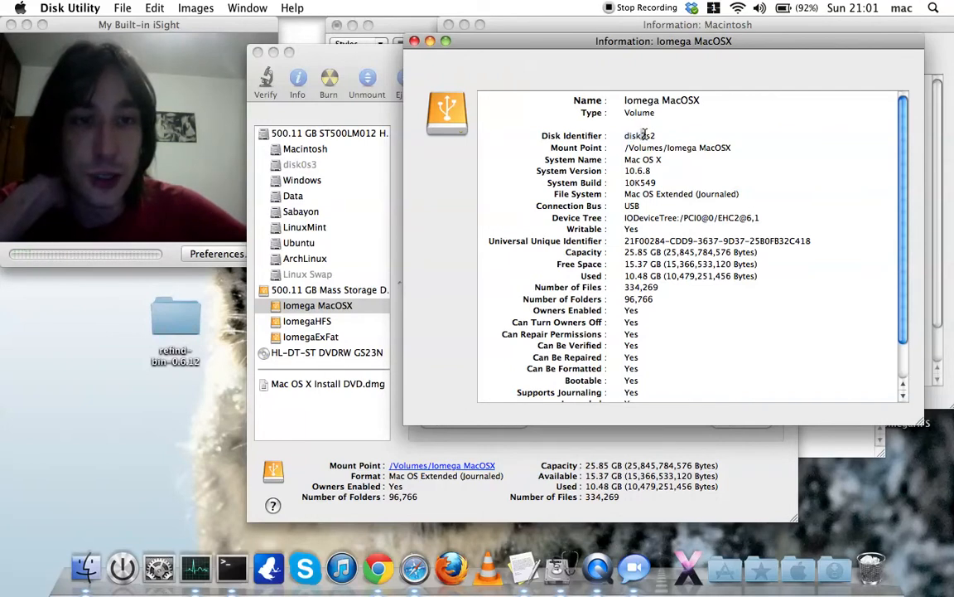
mouse_move(625, 135)
left_mouse_down()
mouse_move(639, 135)
mouse_move(627, 135)
left_mouse_up()
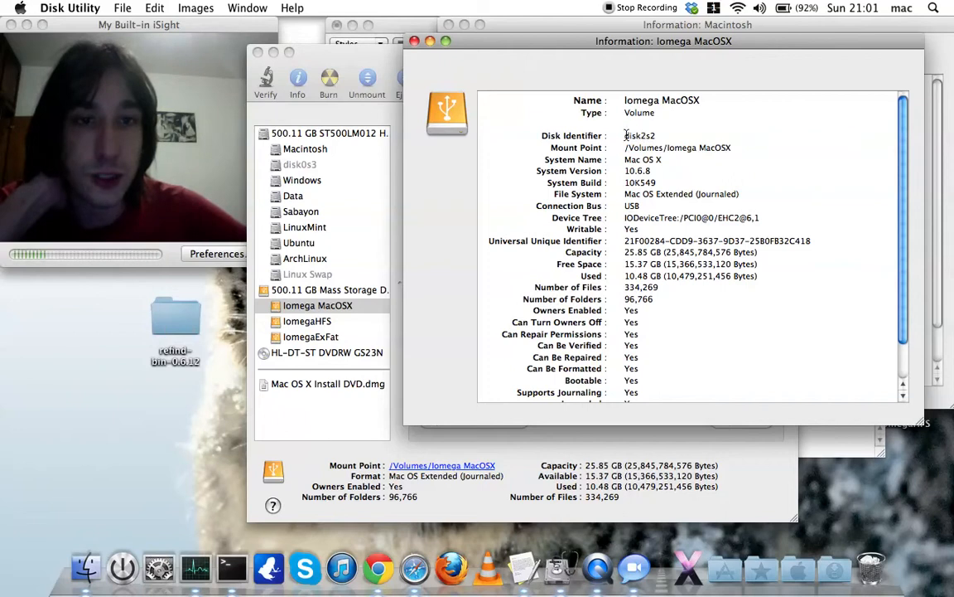
left_click(648, 135)
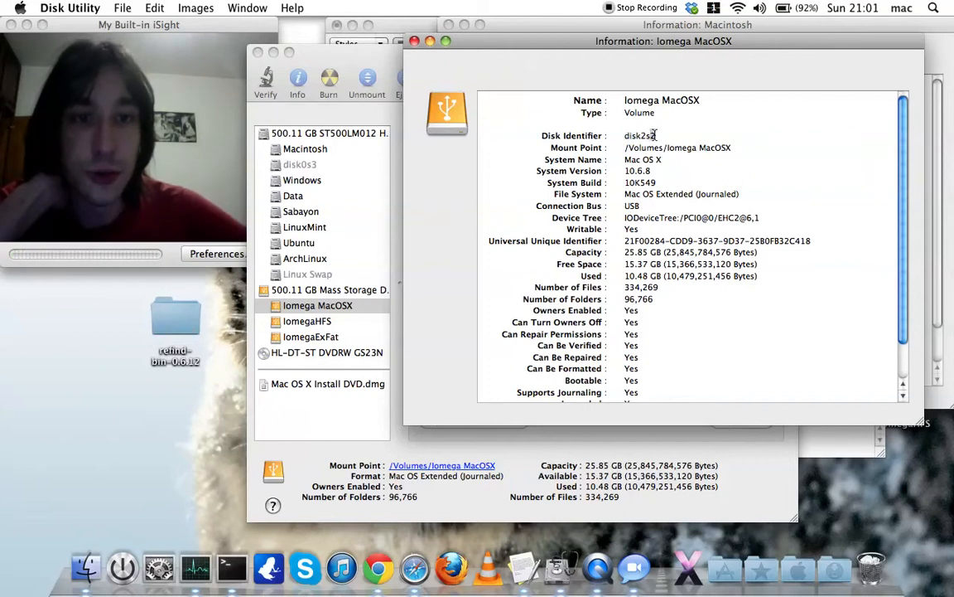
left_click_drag(595, 46, 610, 47)
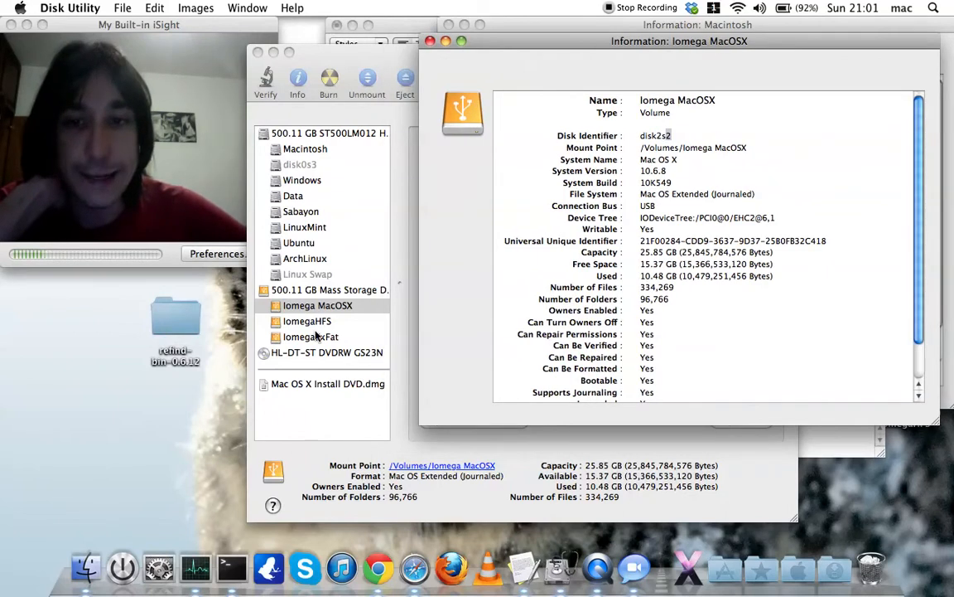
- Open the information for the IomegaHFS volume and examine its disk identifier
left_click(318, 326)
left_click(318, 326)
right_click(318, 326)
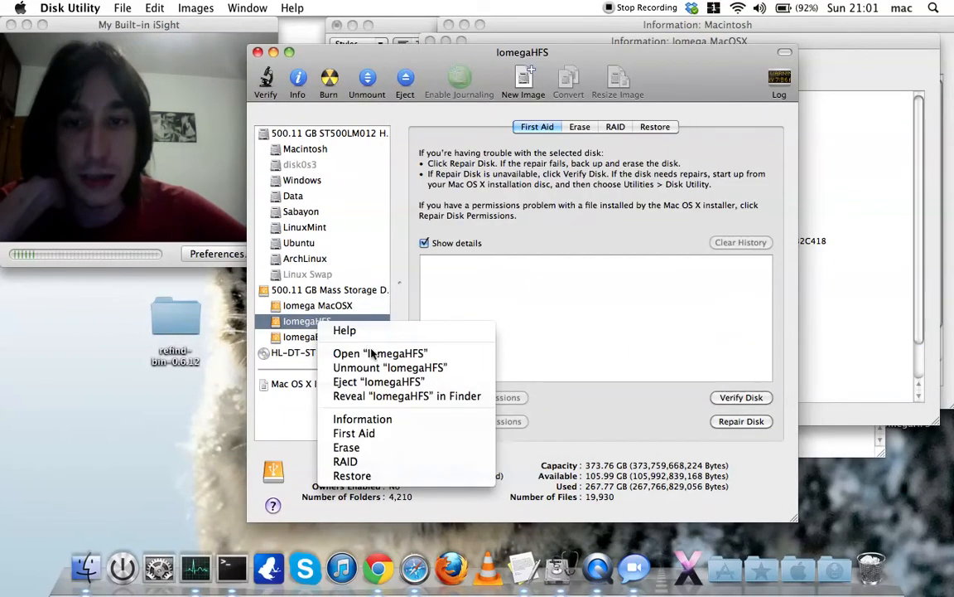
left_click(372, 420)
left_click_drag(560, 52, 615, 72)
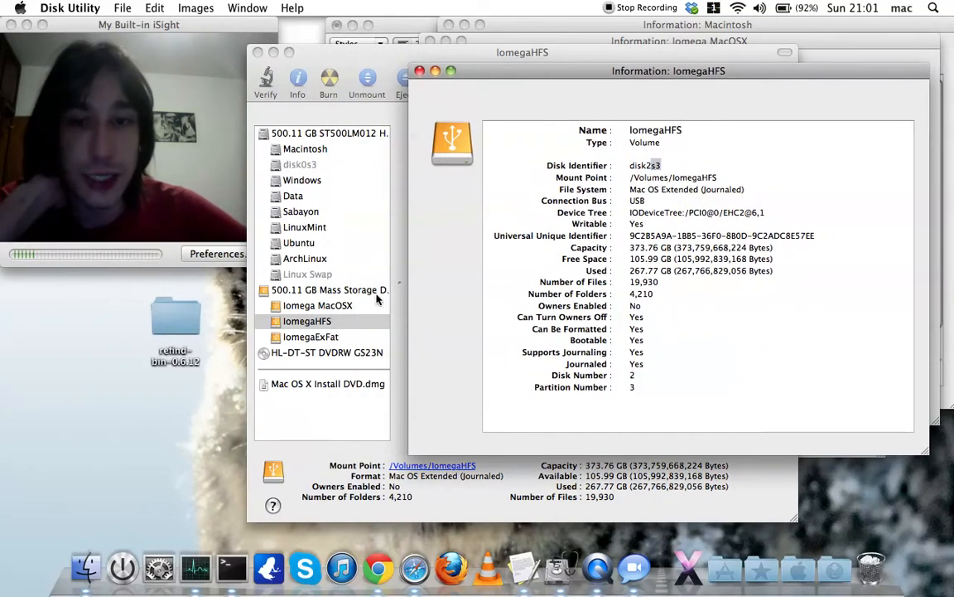
- Open the information for the IomegaExFat volume, examine its disk identifier and partition number, and close the information window
left_click(325, 337)
right_click(331, 340)
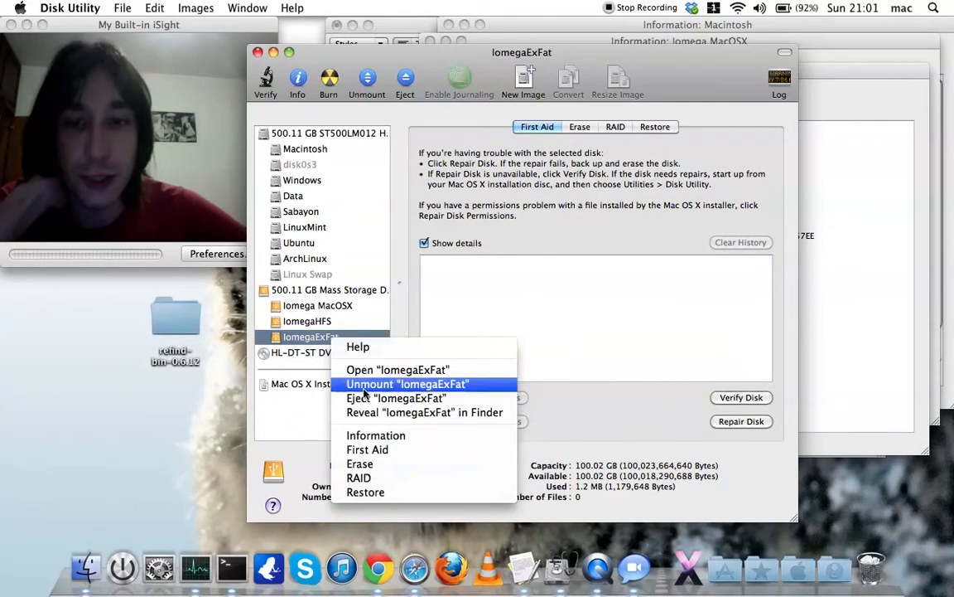
left_click(421, 435)
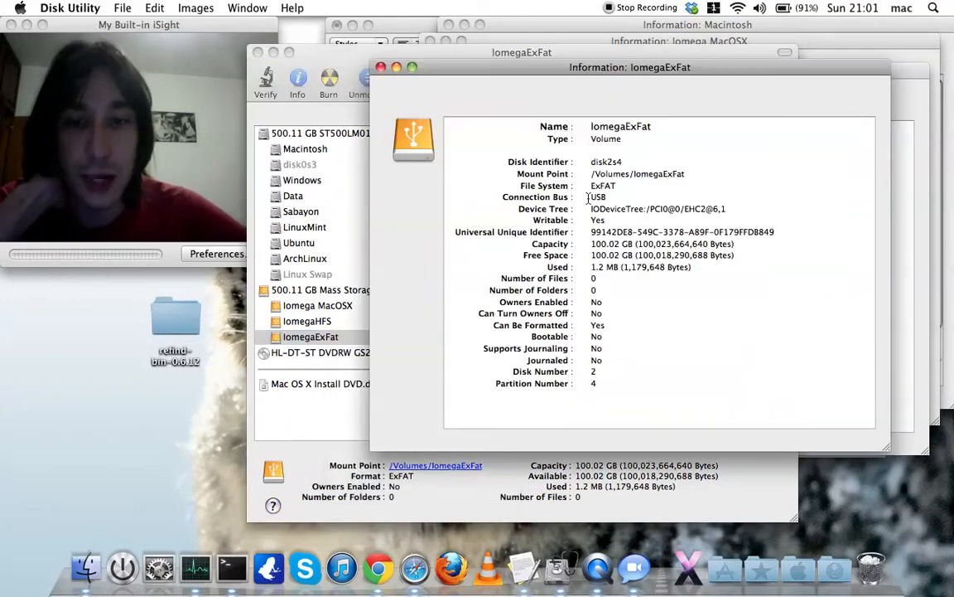
left_click_drag(526, 71, 543, 94)
left_click(396, 91)
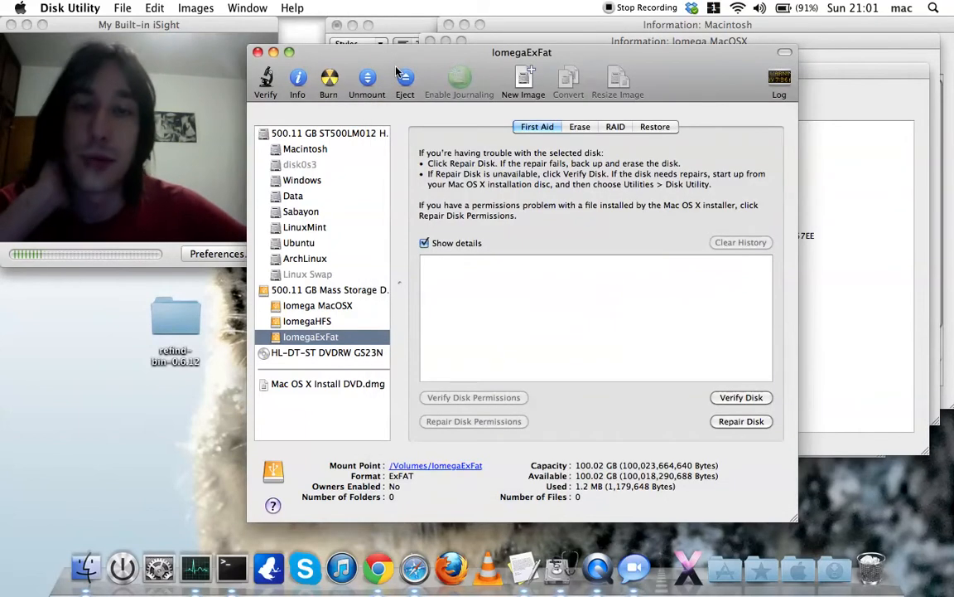
- Reposition the Disk Utility window and open the partition layout of the external 500.11 GB mass storage disk
left_click_drag(401, 60, 455, 53)
left_click(371, 140)
left_click(374, 125)
mouse_move(579, 48)
left_mouse_down()
mouse_move(592, 142)
mouse_move(595, 45)
left_mouse_up()
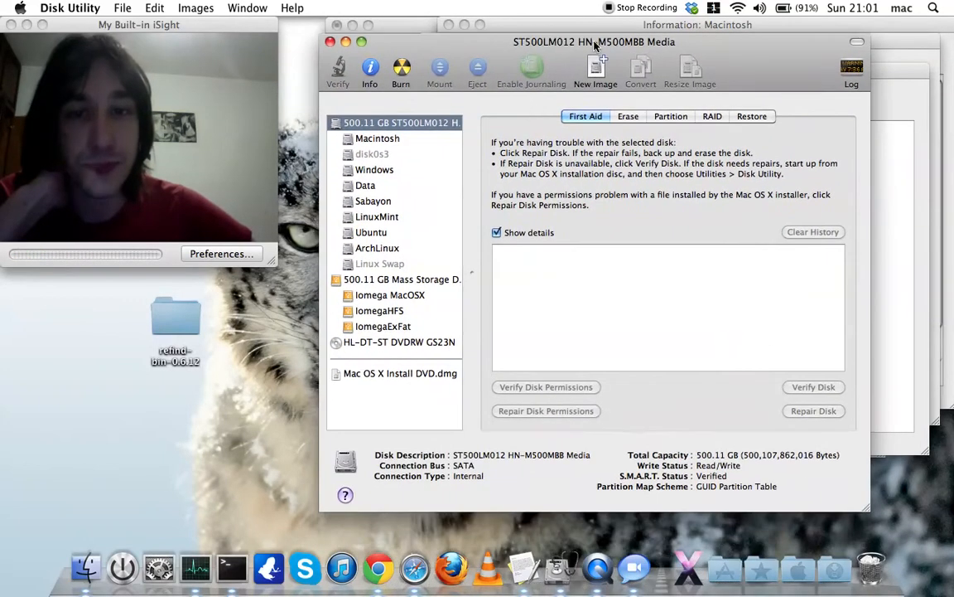
left_click(414, 279)
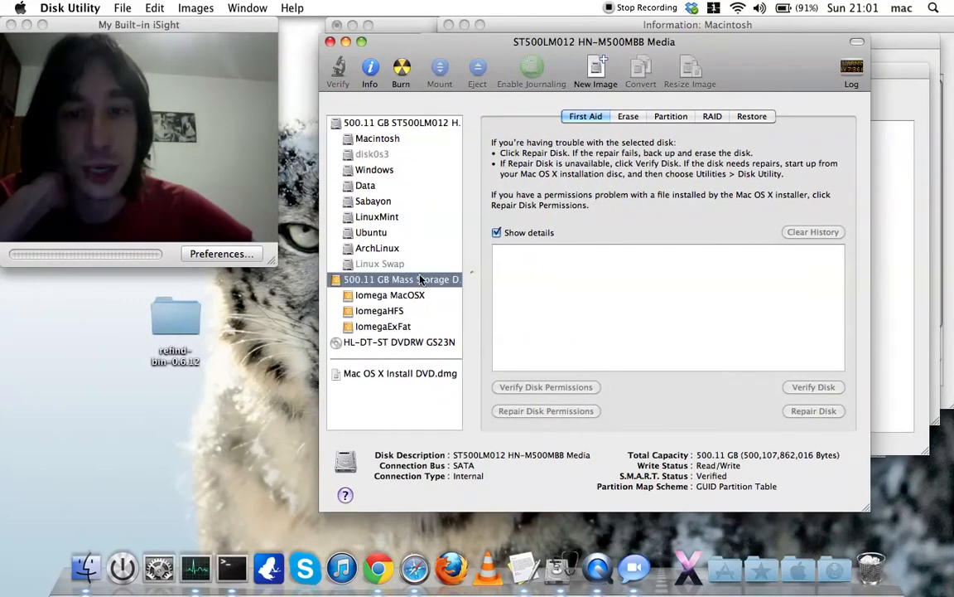
left_click(675, 118)
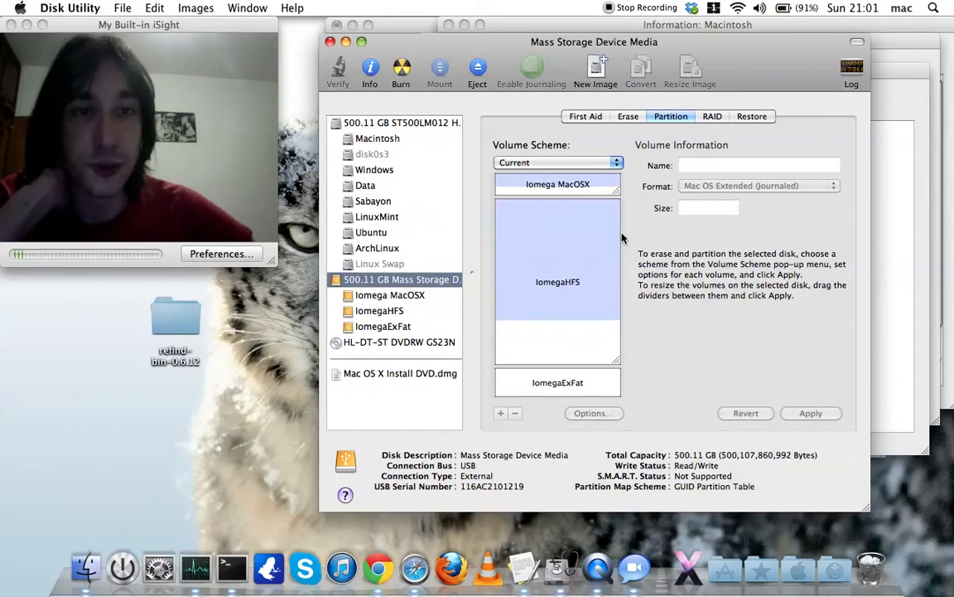
- Set the external disk's volume scheme to 2 Partitions and name the first partition Macintosh
left_click(580, 163)
left_click(543, 186)
left_click(595, 204)
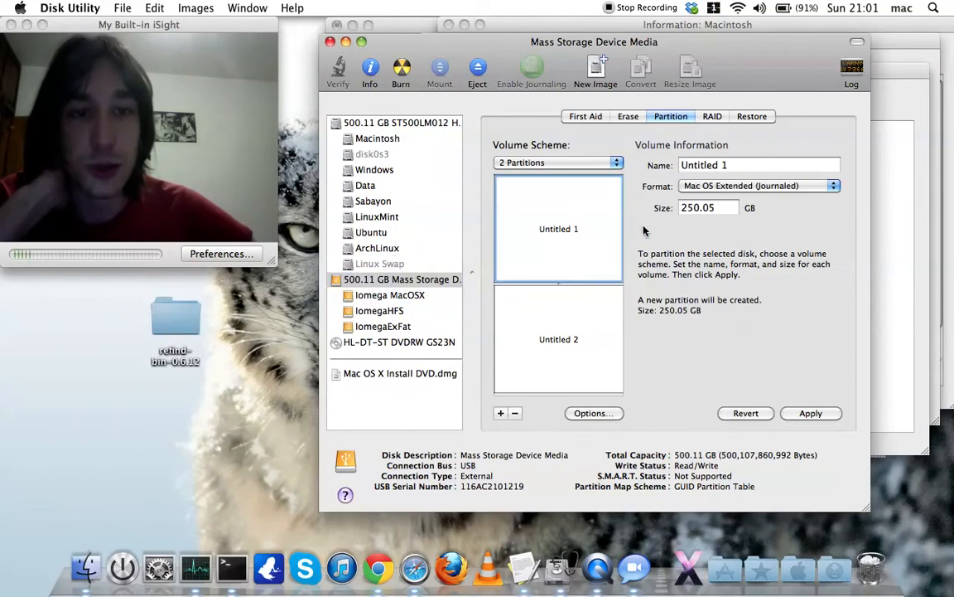
triple_click(696, 165)
type("Macintosh")
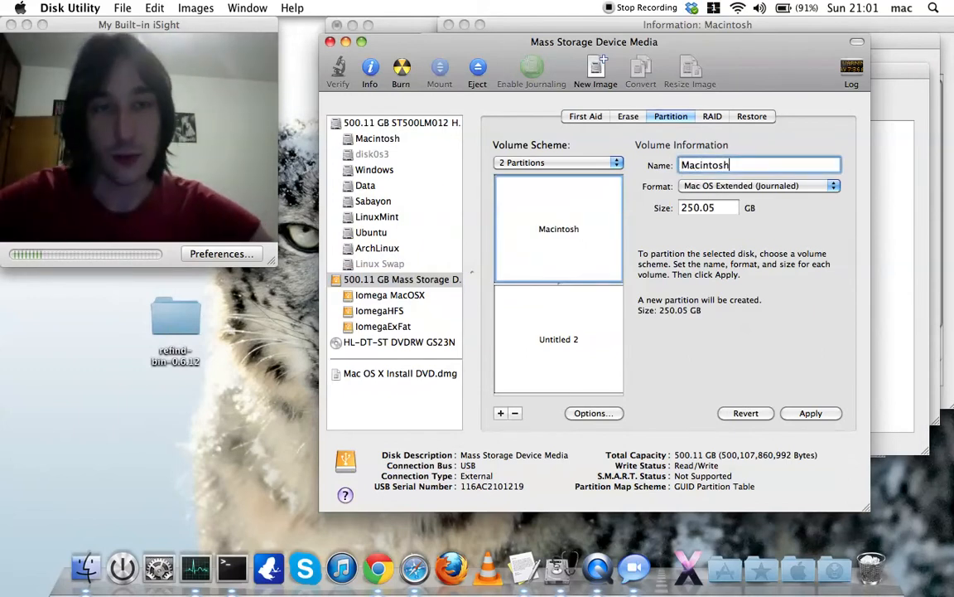
- Set the size of the planned Macintosh partition to 70.05 GB
left_click(588, 340)
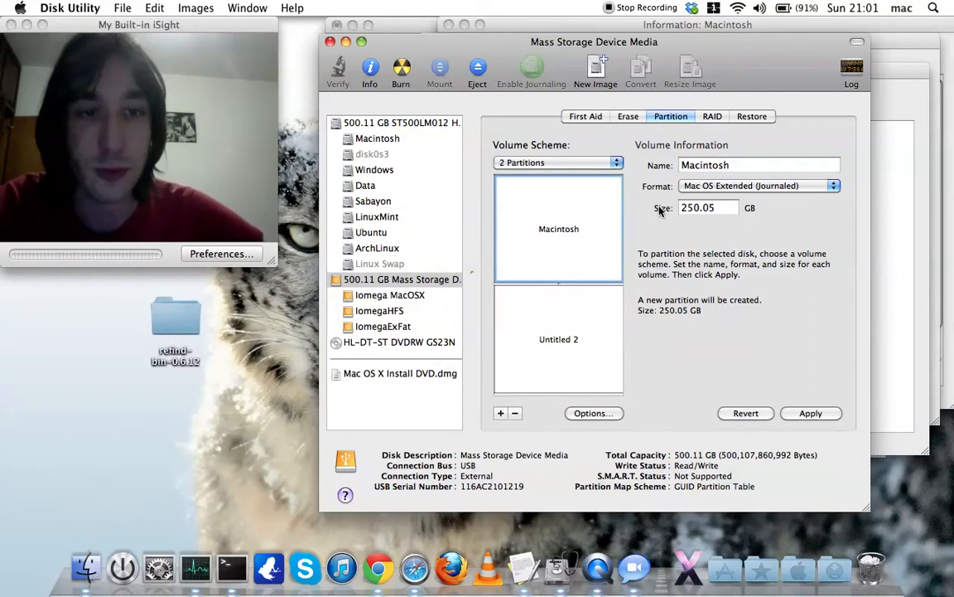
left_click(700, 207)
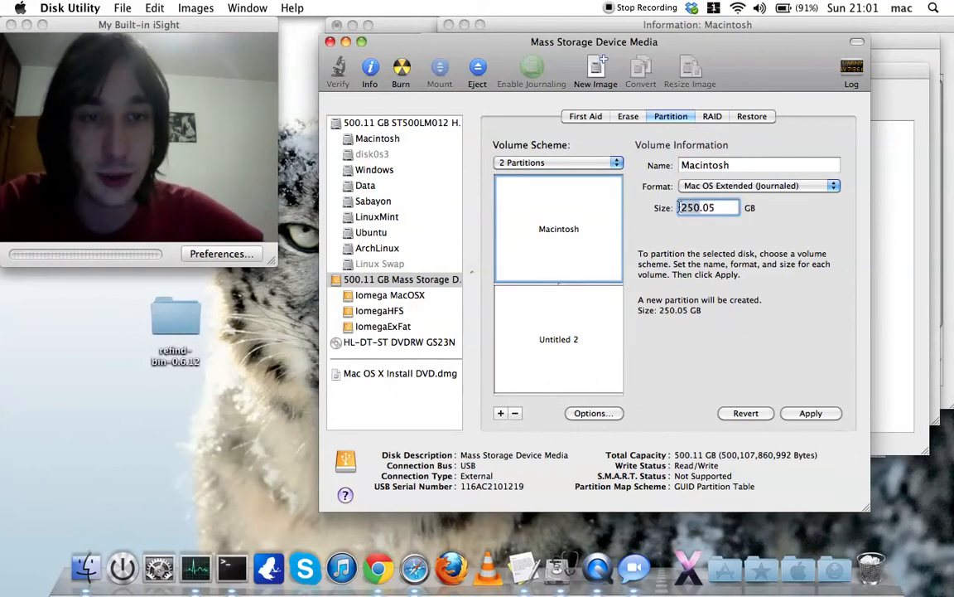
key("Delete")
key("Delete")
type("7")
key("Return")
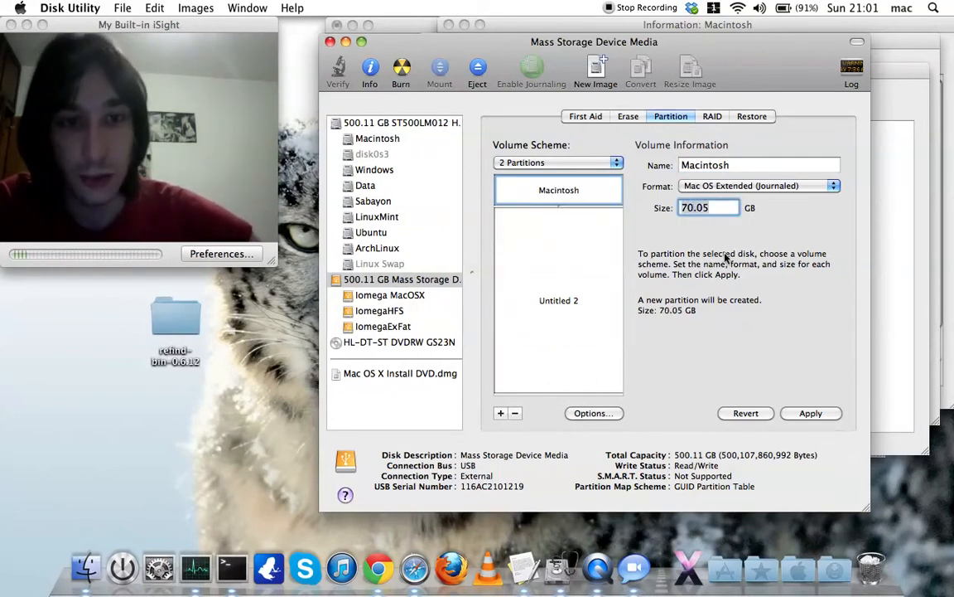
left_click(539, 182)
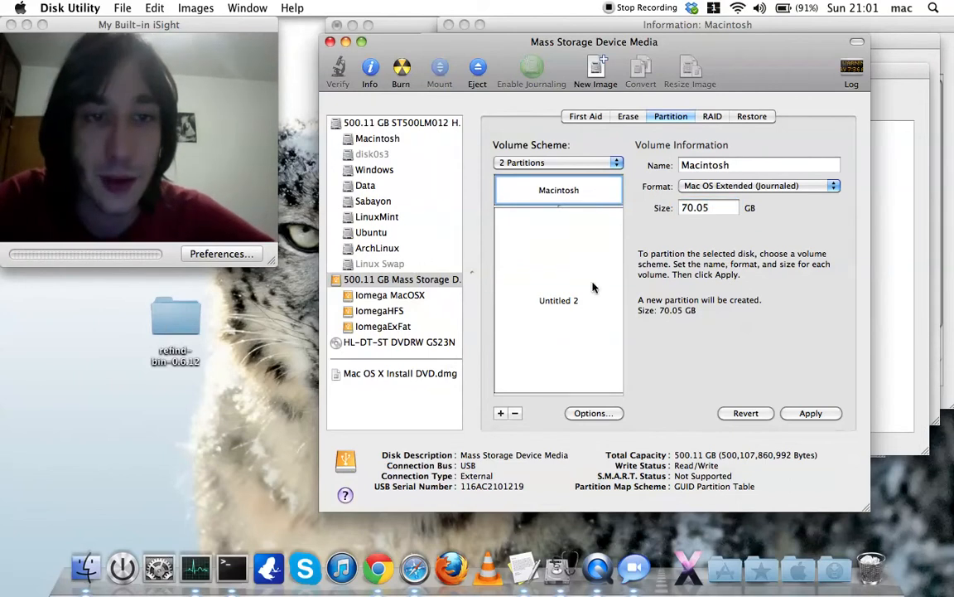
- Name the second planned partition Windows
left_click(592, 260)
triple_click(745, 165)
type("Windows")
- Compare the name, format and size of the planned Macintosh and Windows partitions by selecting them in turn
left_click(580, 190)
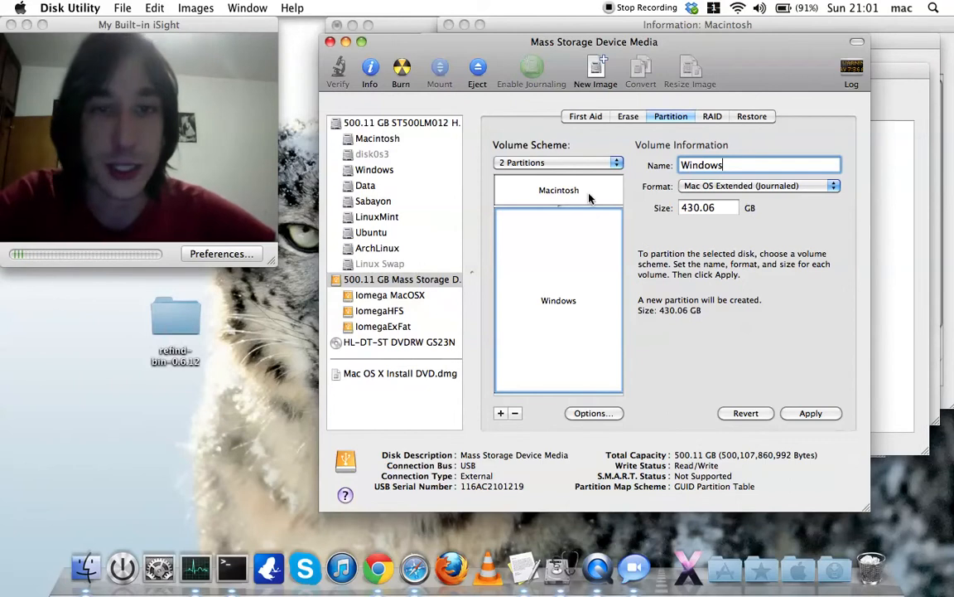
left_click(587, 264)
left_click_drag(630, 51, 643, 41)
left_click(600, 187)
left_click(597, 250)
left_click(601, 186)
left_click(604, 258)
left_click(607, 188)
left_click(602, 236)
left_click(604, 187)
left_click(597, 285)
left_click(605, 186)
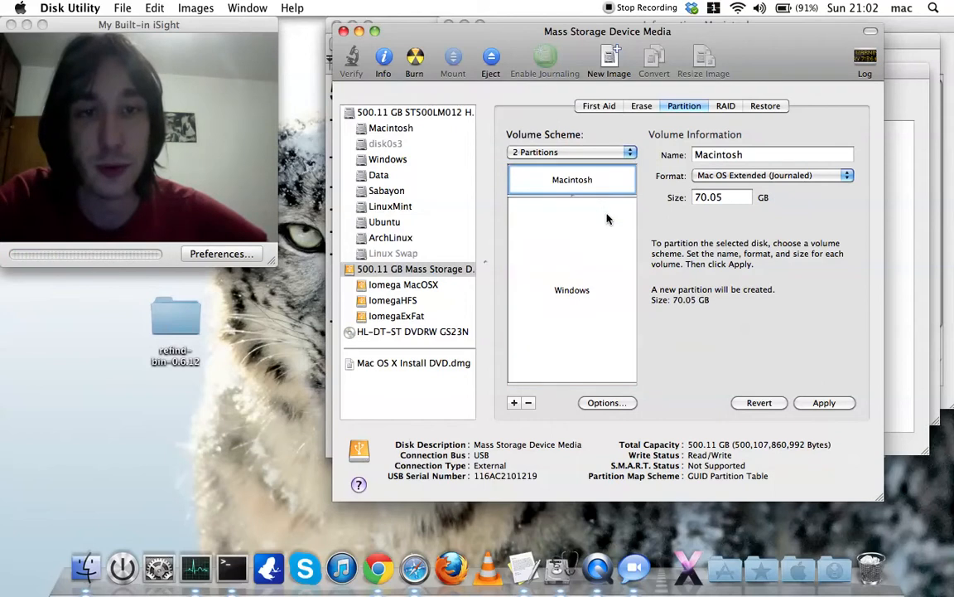
left_click(611, 248)
left_click(606, 184)
left_click(609, 241)
left_click(609, 183)
left_click(613, 207)
left_click(611, 184)
left_click(615, 247)
left_click(622, 180)
left_click(619, 213)
left_click(622, 184)
left_click(619, 218)
left_click(621, 184)
left_click(620, 217)
left_click(620, 184)
- Shift the Disk Utility window aside to uncover the edge of the text notes behind it
left_click_drag(677, 31, 658, 17)
left_click_drag(663, 17, 665, 17)
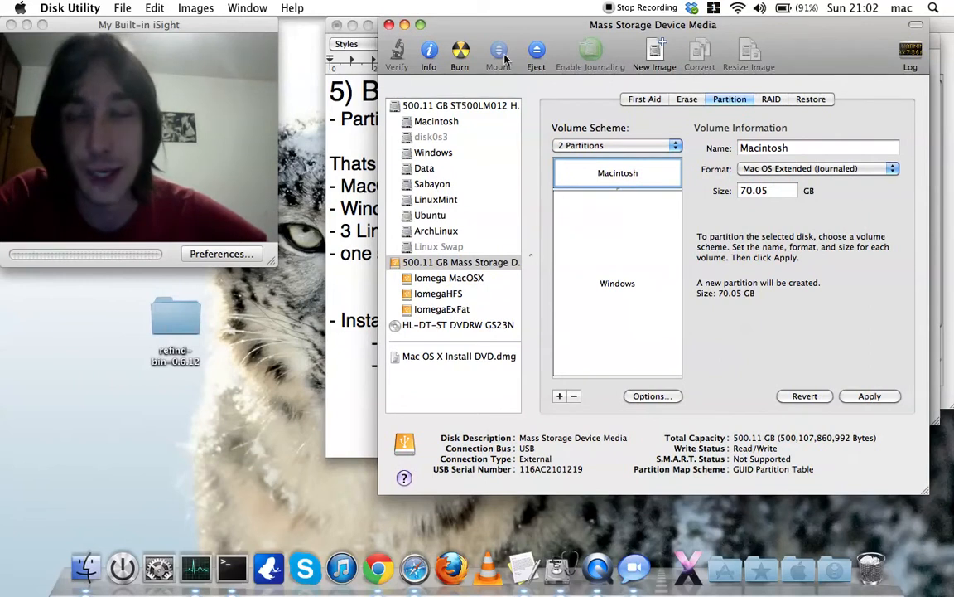
left_click_drag(508, 29, 518, 28)
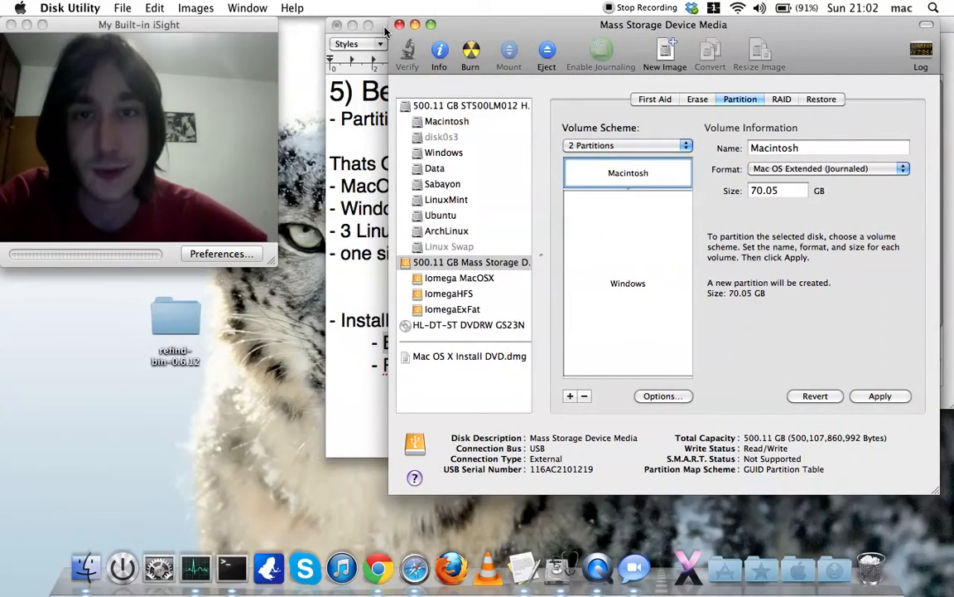
left_click(384, 25)
left_click(893, 33)
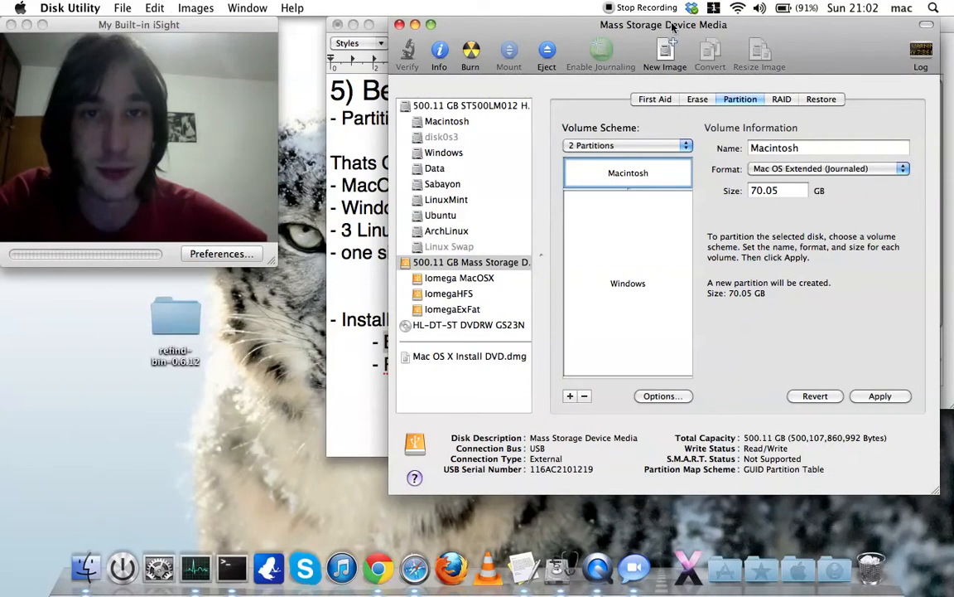
left_click_drag(538, 28, 545, 28)
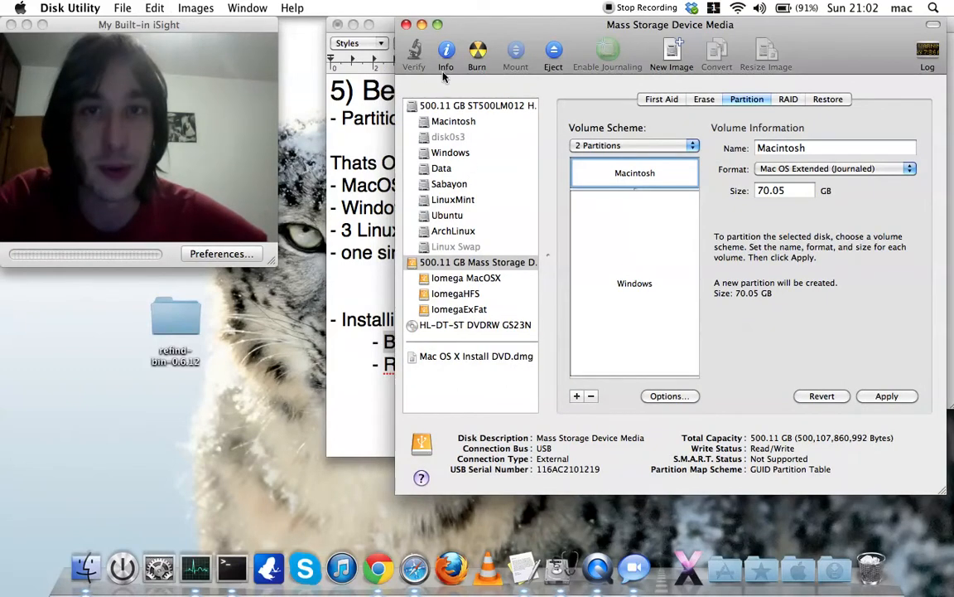
- Alternate between the planned Windows and Macintosh partitions to review the two-partition layout once more
left_click(666, 258)
left_click(675, 175)
left_click(678, 208)
left_click(680, 176)
left_click(680, 226)
left_click(665, 175)
left_click(672, 238)
left_click(688, 177)
left_click(691, 239)
left_click(684, 175)
left_click(680, 258)
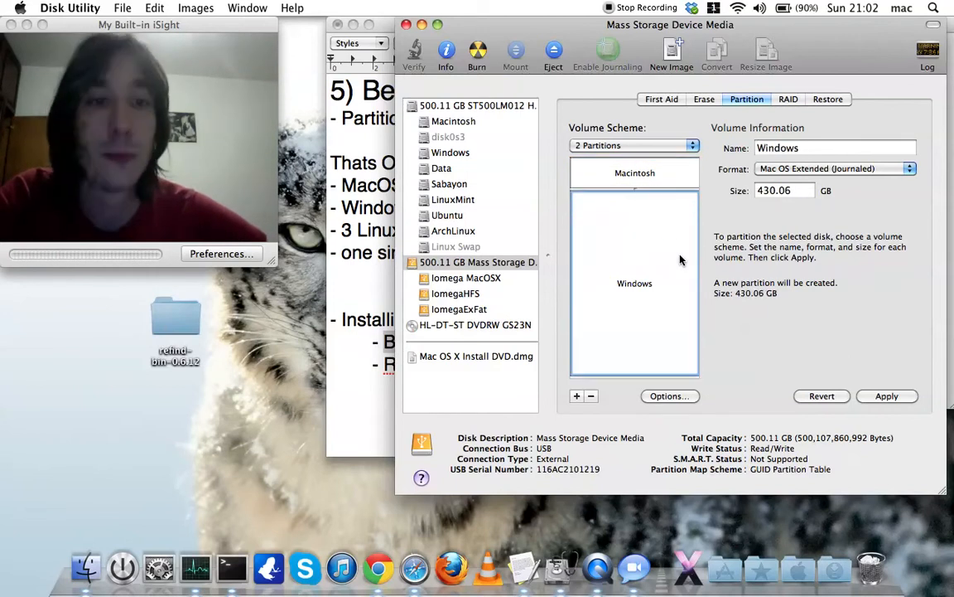
left_click(668, 175)
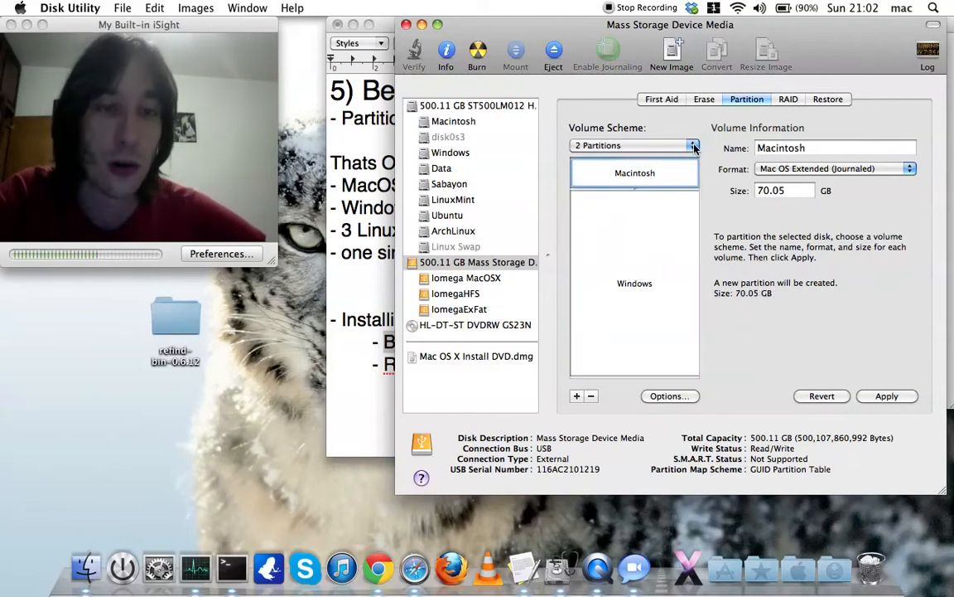
- Change the external disk's volume scheme to 1 Partition and name that partition Macintosh HD
left_click(694, 146)
left_click(654, 134)
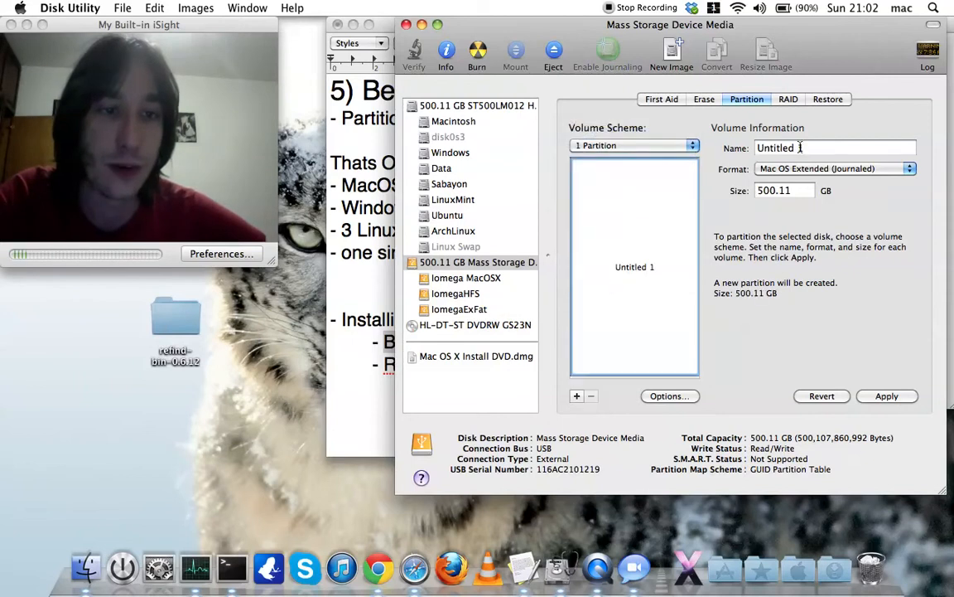
type("Ma")
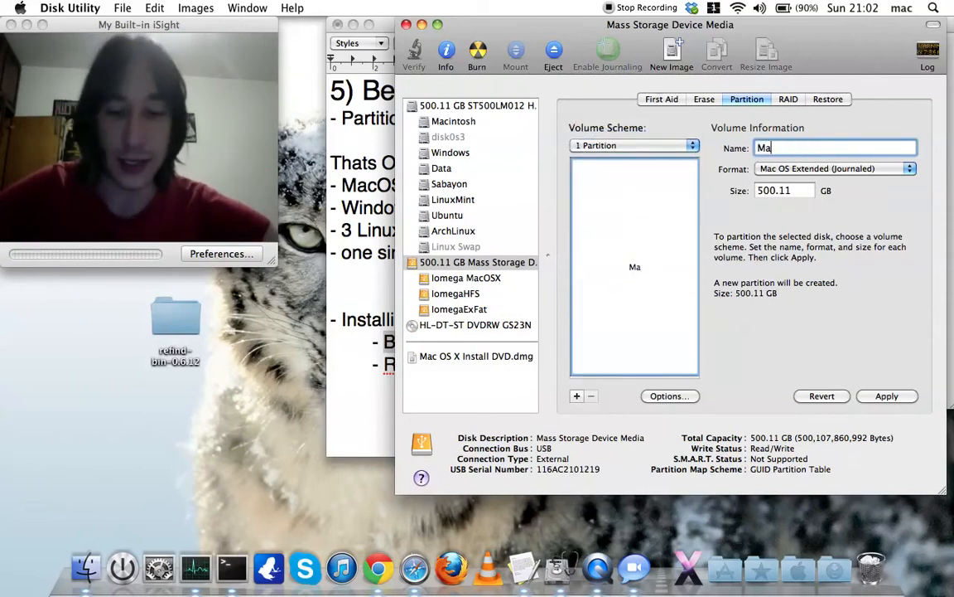
type("cintosh HD")
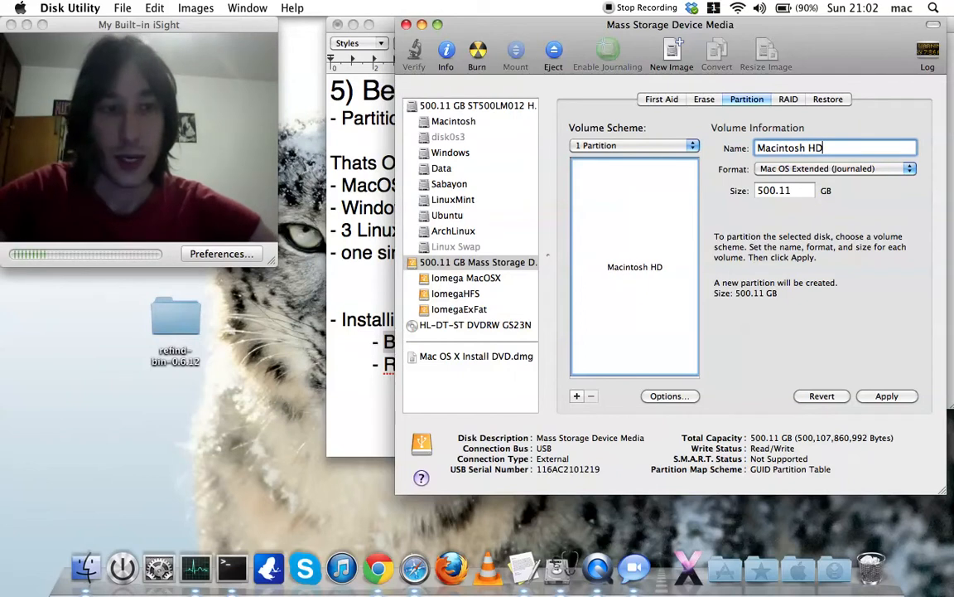
key("Tab")
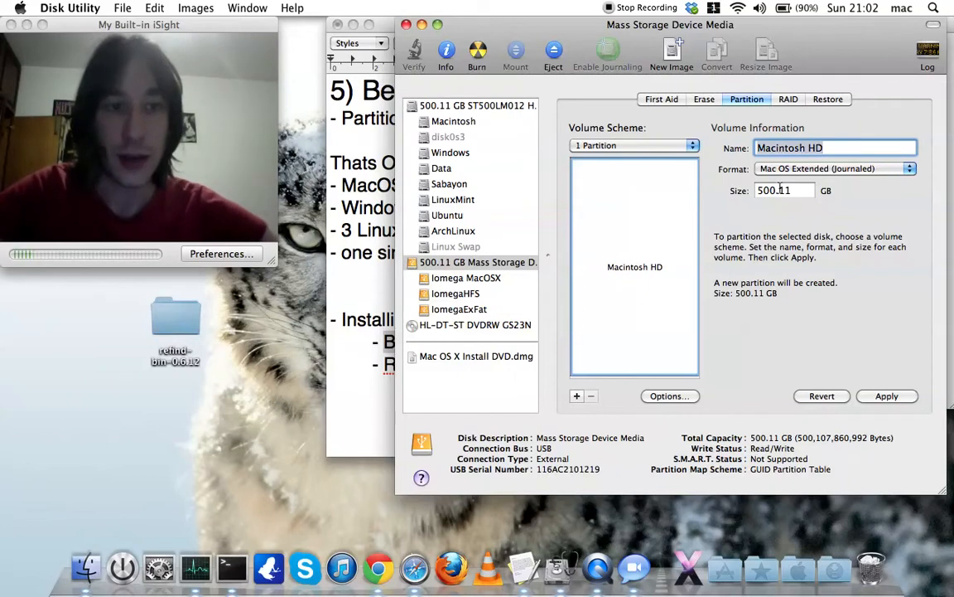
key("shift+Tab")
left_click(835, 148)
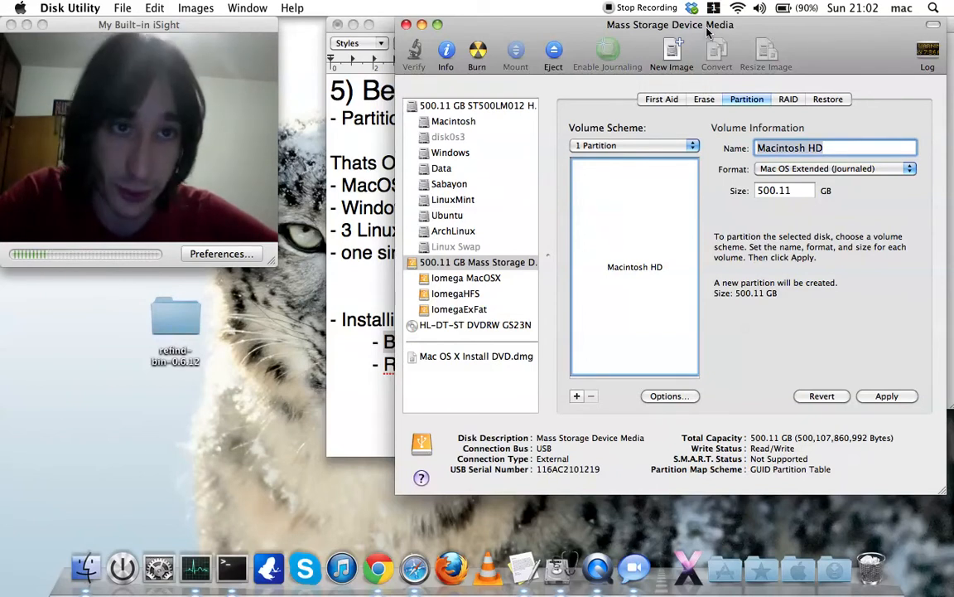
- Shift the Disk Utility window, bring the Beginning Set Up notes in TextEdit to the front and review the plan
left_click_drag(706, 30, 718, 30)
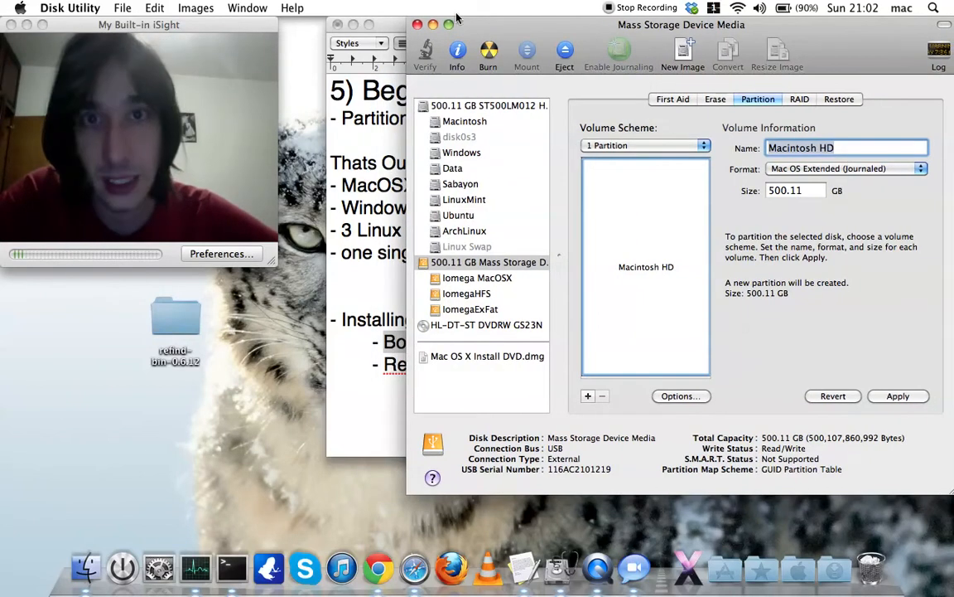
left_click_drag(508, 27, 506, 25)
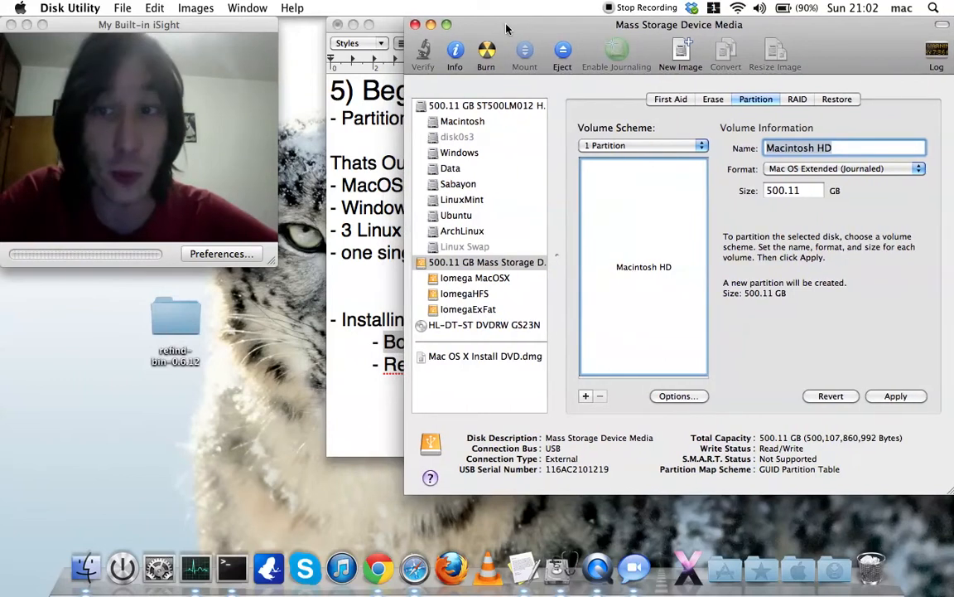
left_click_drag(404, 29, 407, 49)
left_click_drag(467, 41, 469, 42)
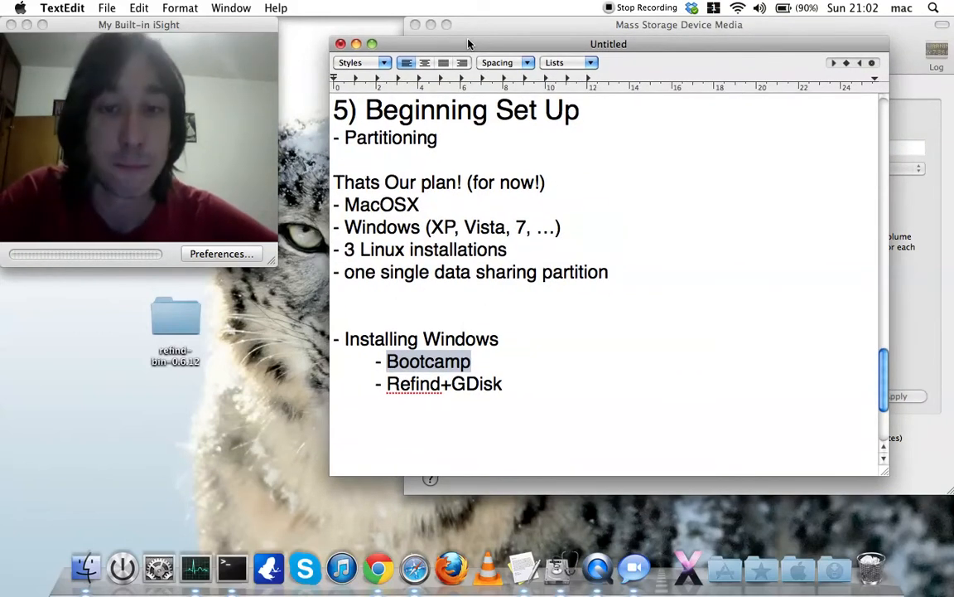
left_click_drag(468, 40, 470, 46)
- Switch back to Disk Utility, select the internal Macintosh volume to review the existing partitions, and shift the window aside
left_click(473, 35)
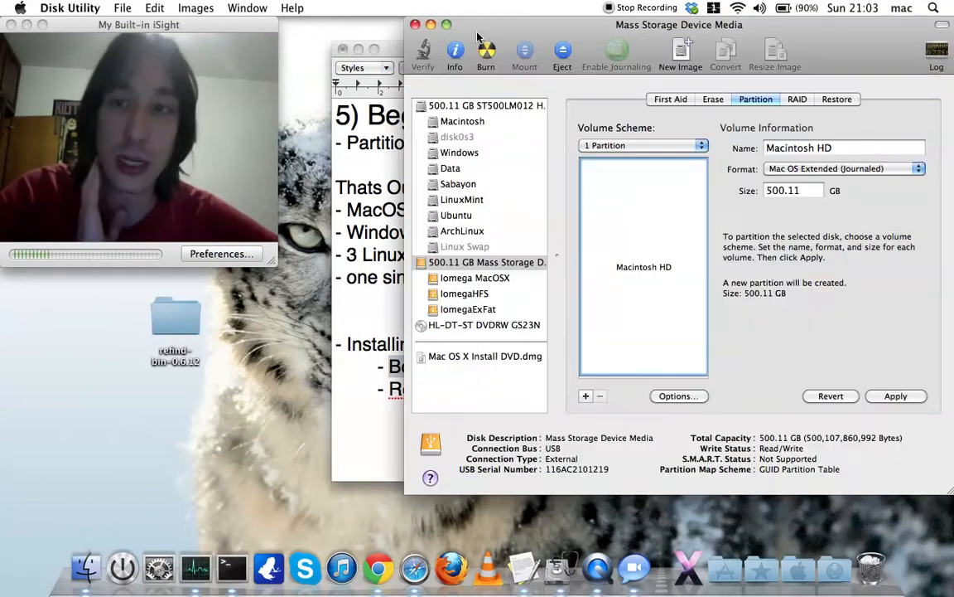
left_click(469, 121)
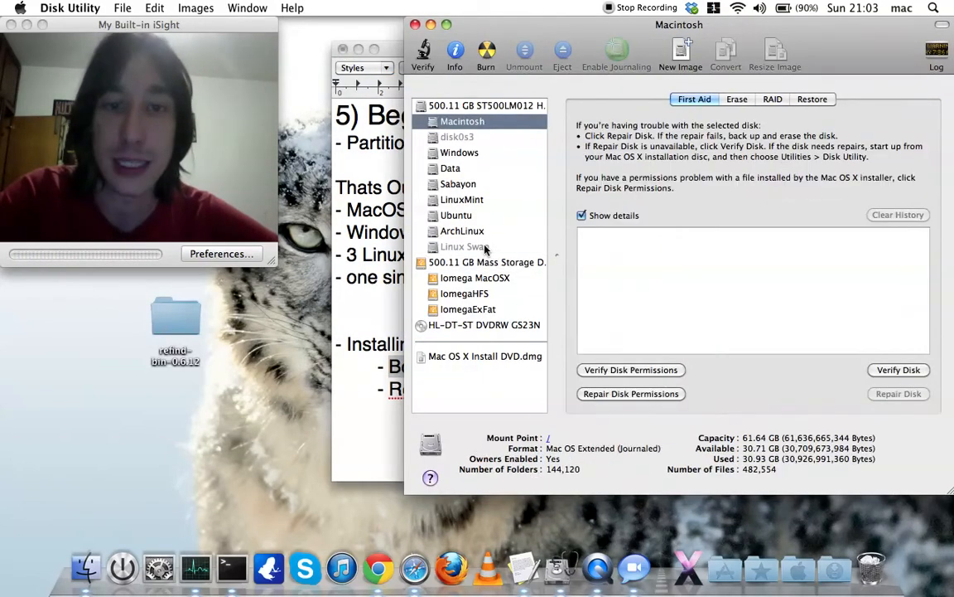
left_click_drag(503, 24, 528, 17)
- Switch to the TextEdit notes and highlight the heading "Thats Our plan!" followed by the MacOSX entry
left_click_drag(414, 49, 399, 26)
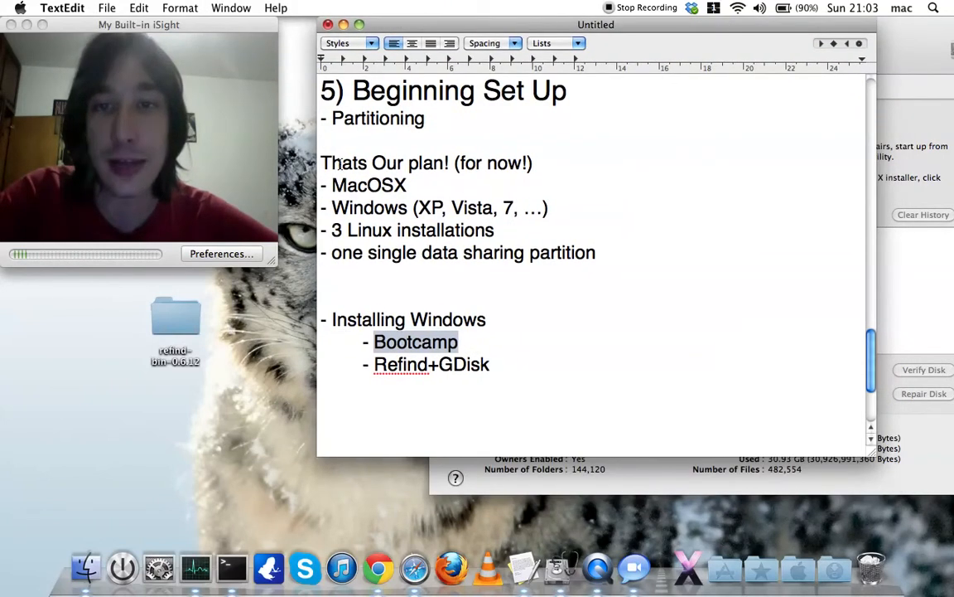
left_click_drag(323, 162, 452, 163)
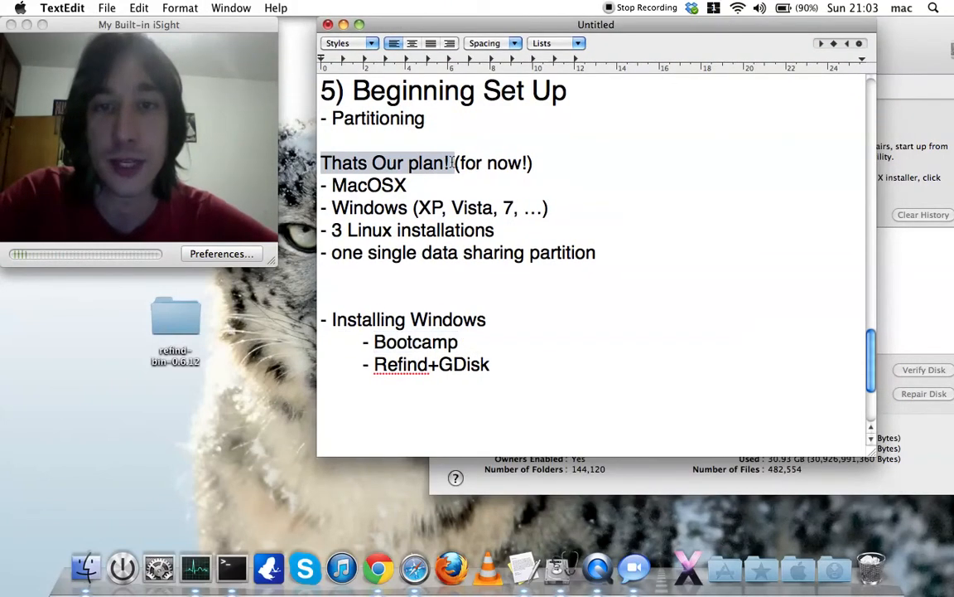
left_click_drag(403, 184, 333, 184)
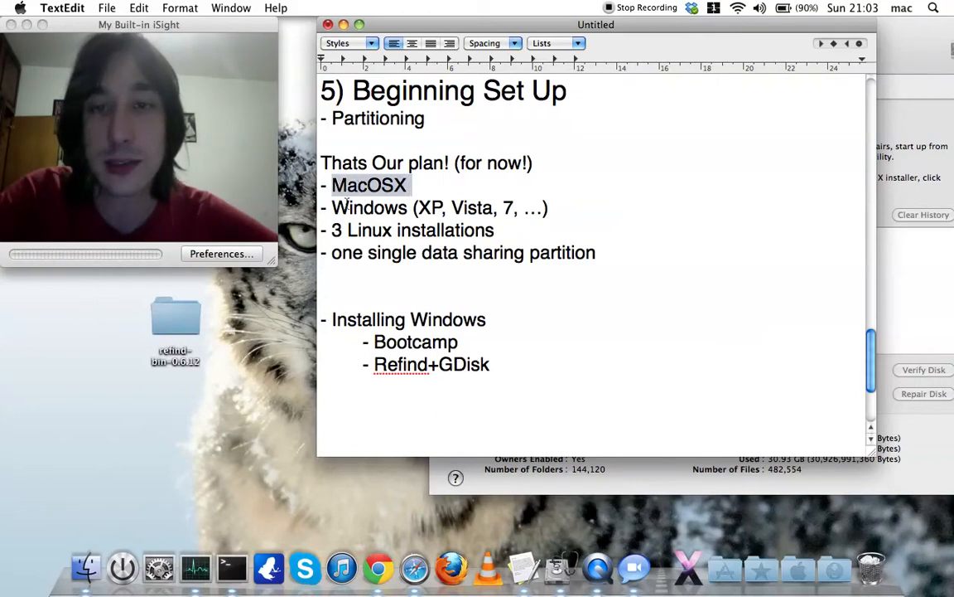
- Delete the parenthesised version list "(XP, Vista, 7, …)" from the Windows entry in the plan
left_click_drag(331, 207, 545, 207)
left_click(416, 207)
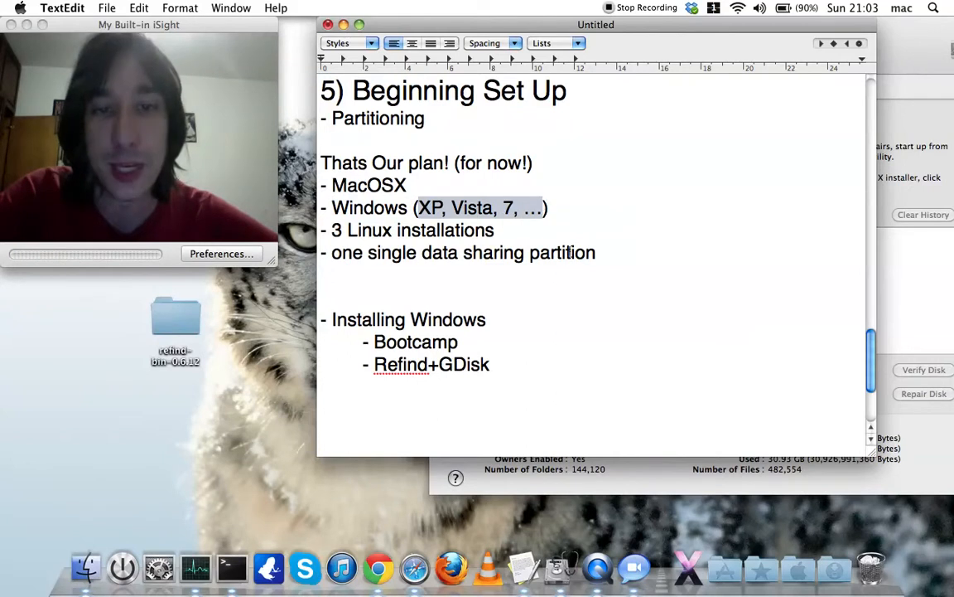
key("BackSpace")
key("BackSpace")
key("BackSpace")
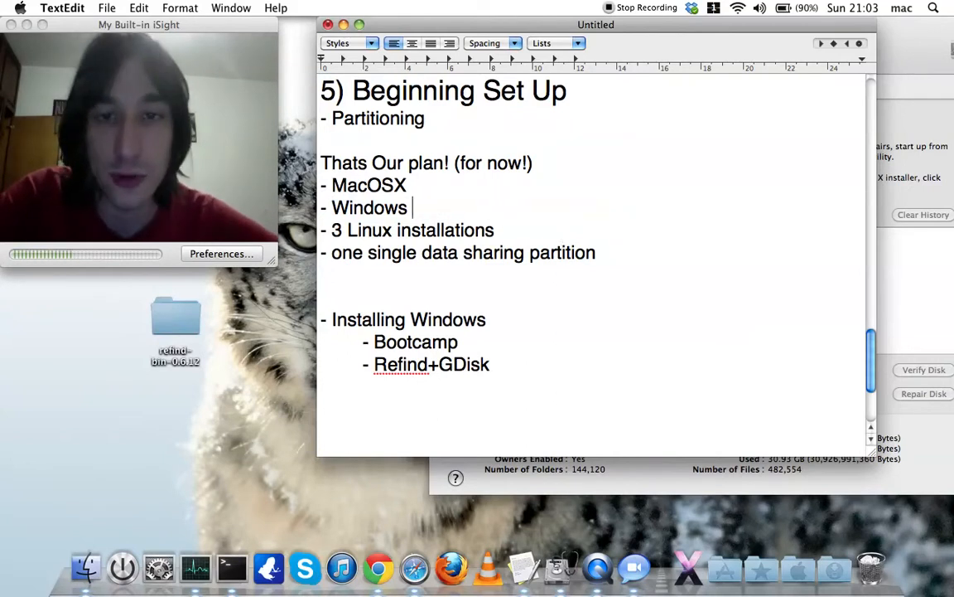
- Complete the Windows entry in the plan so that it reads "Windows XP 32bit"
type("Xp")
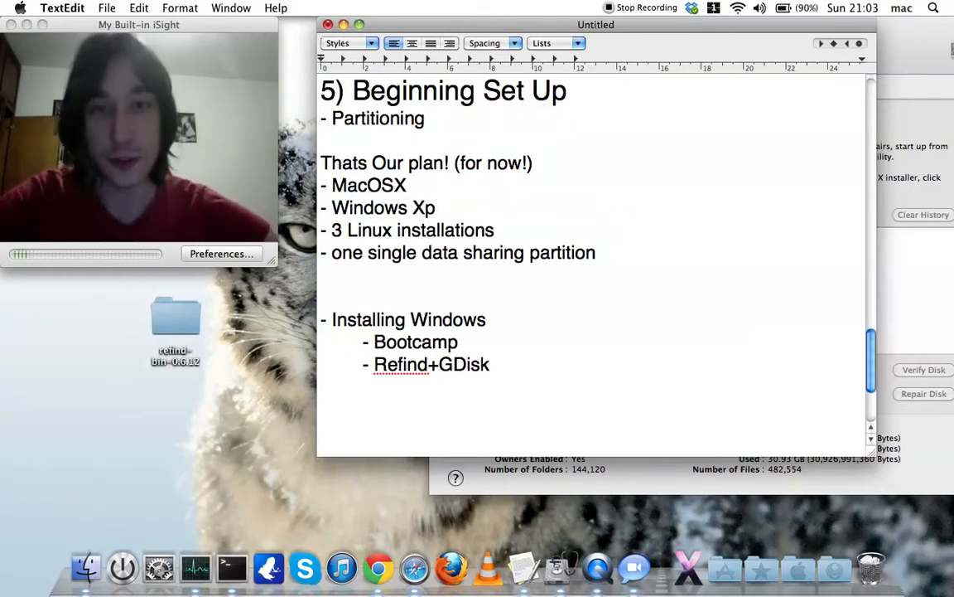
key("BackSpace")
type("P")
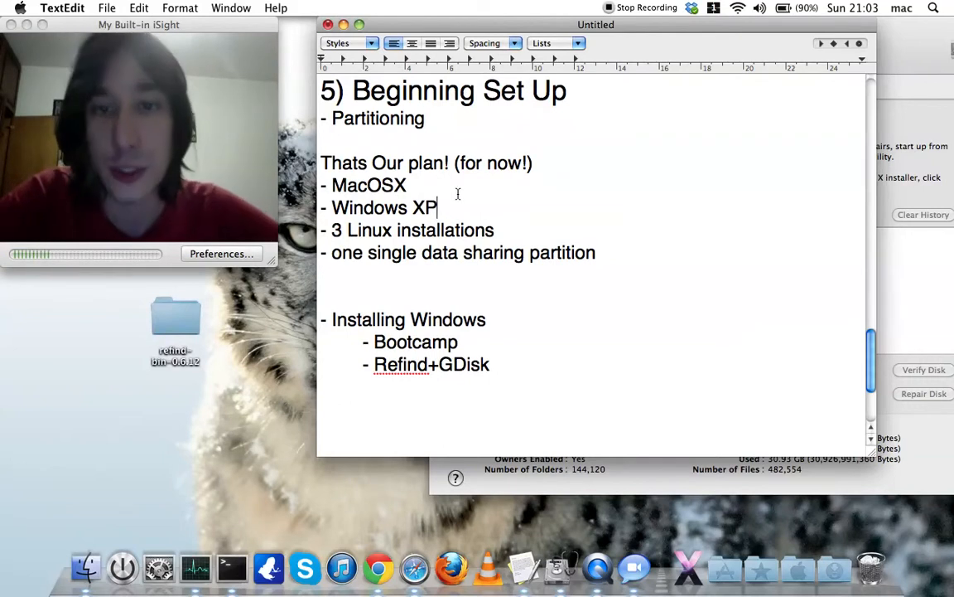
left_click_drag(438, 208, 339, 212)
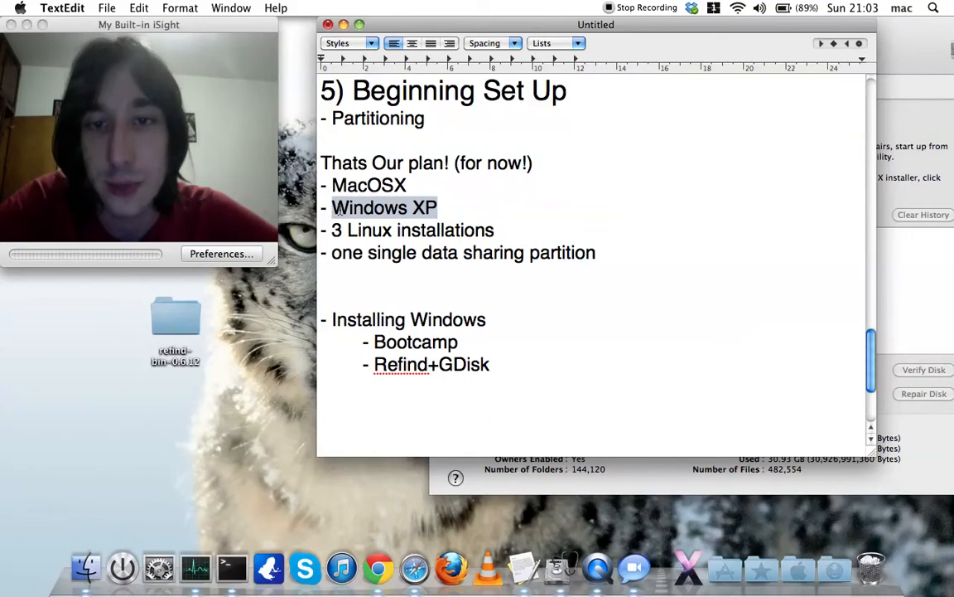
left_click(338, 210)
left_click_drag(437, 211, 366, 213)
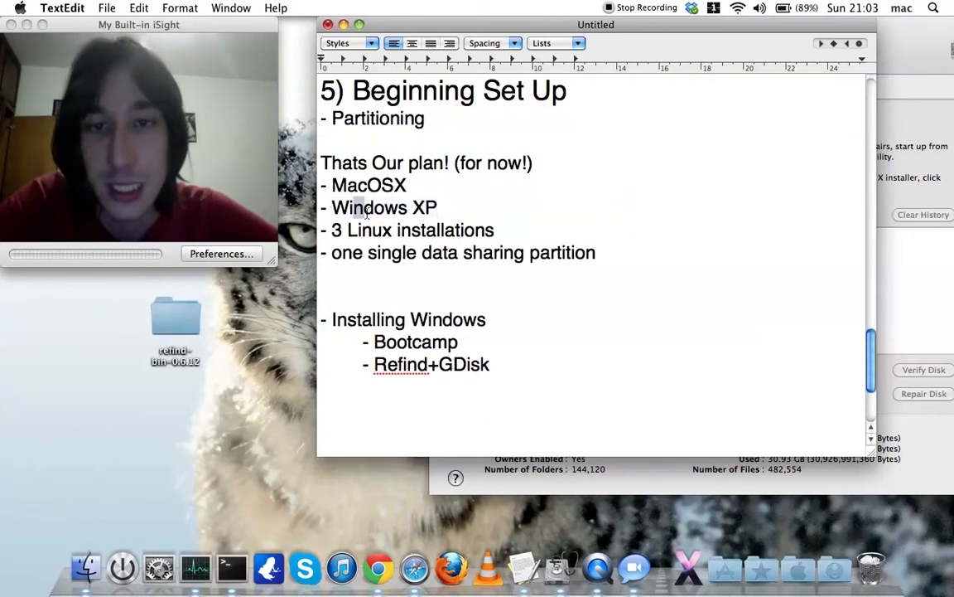
left_click(453, 209)
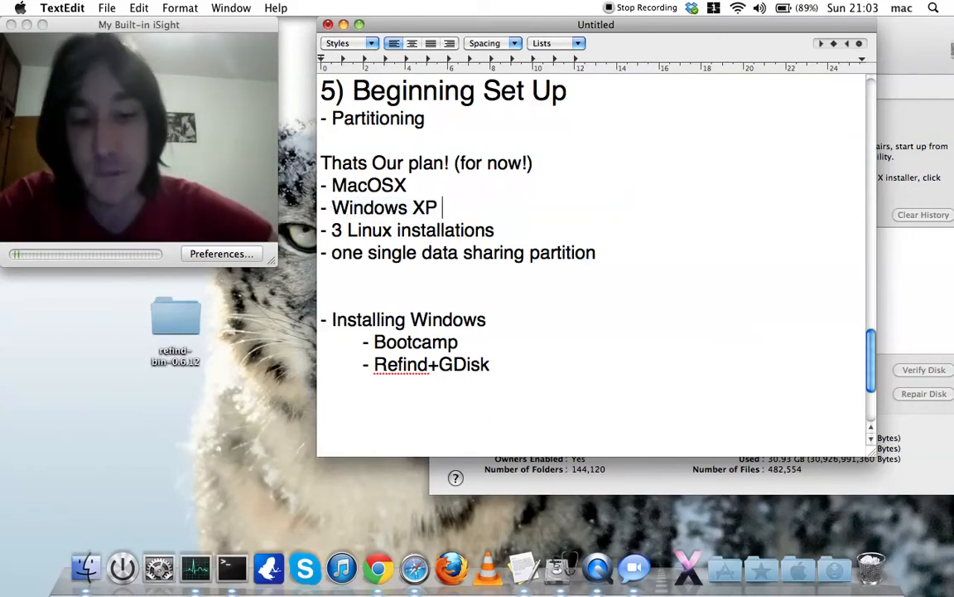
type("32bit")
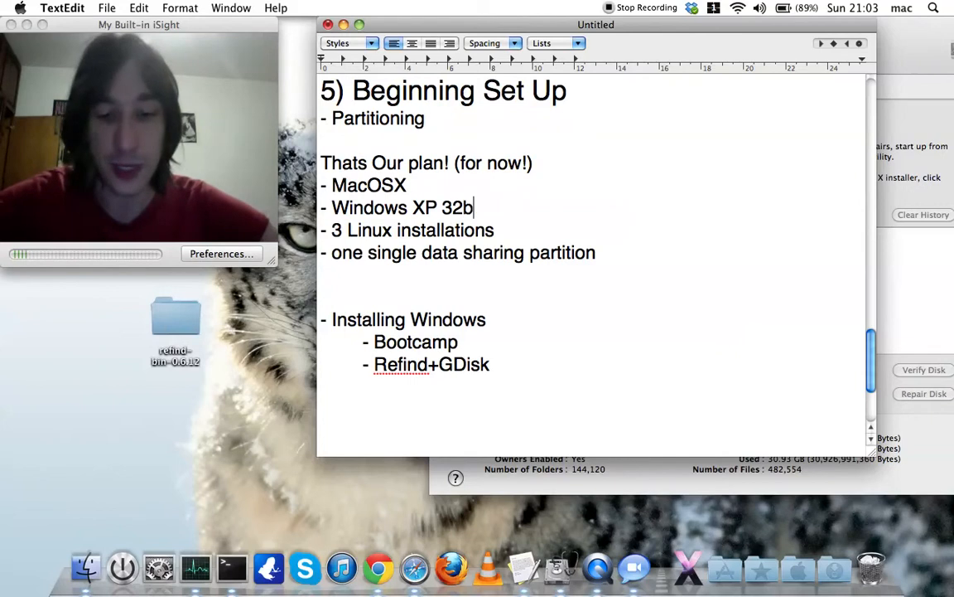
- Append "64bit" to the MacOSX entry in the plan and shift the notes window slightly aside
left_click(418, 190)
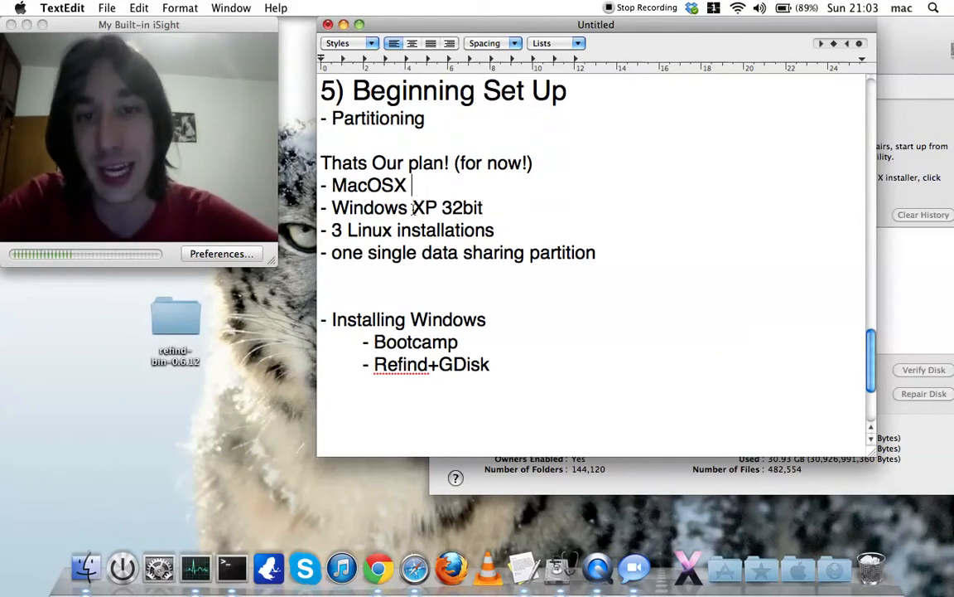
left_click_drag(478, 29, 506, 29)
left_click(458, 187)
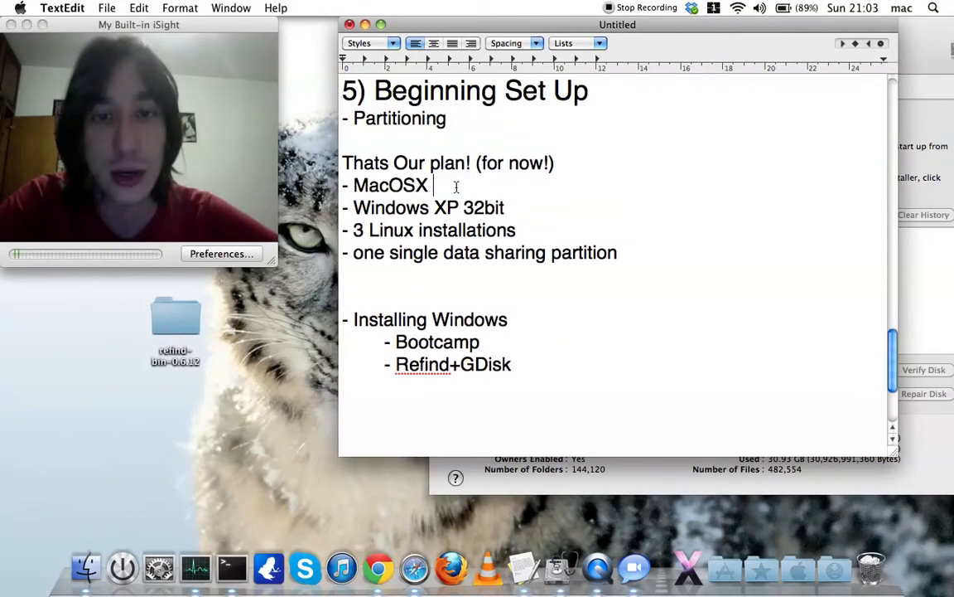
type("64")
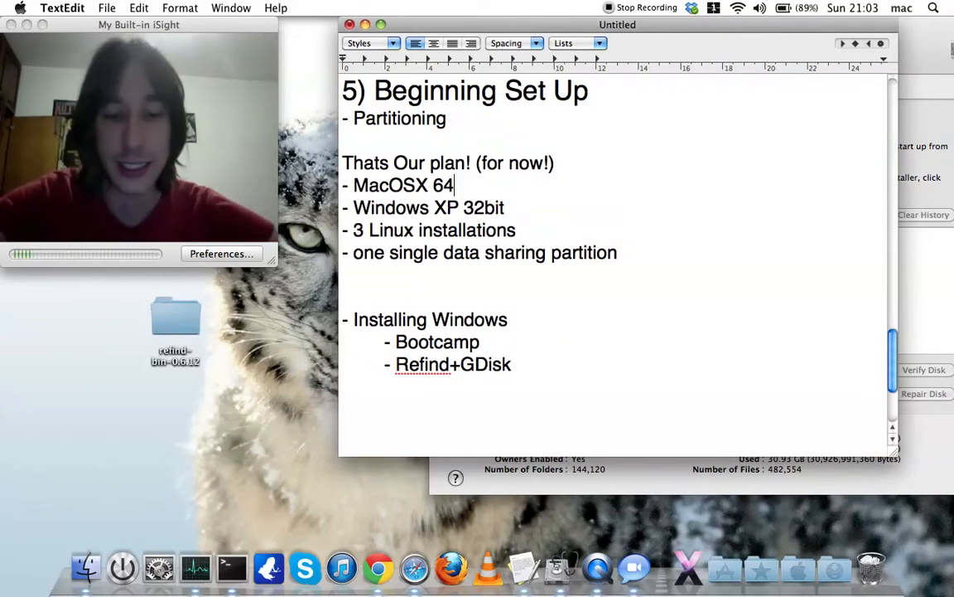
type("bit")
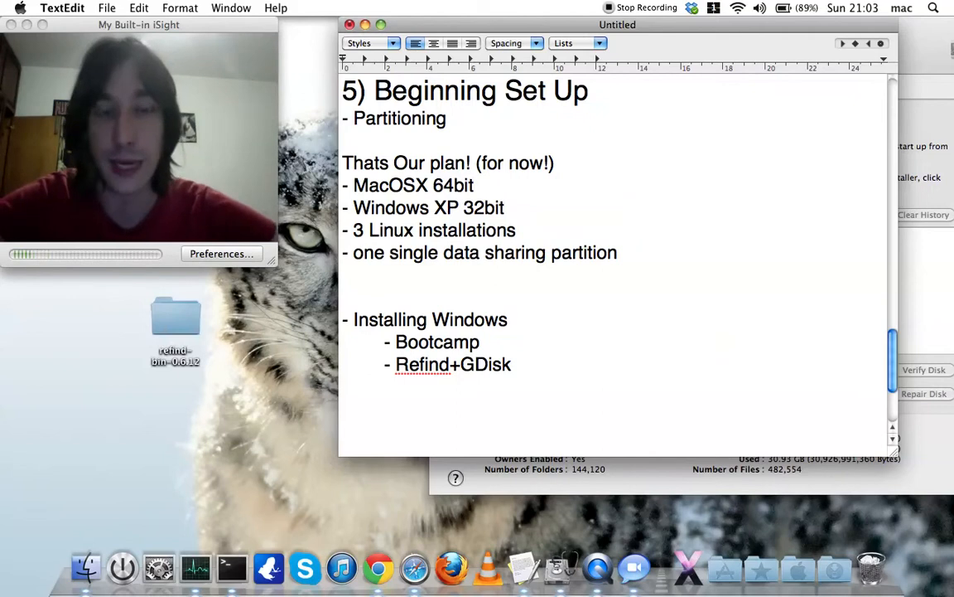
- Highlight the "Windows XP" name and its "32bit" architecture in the plan to point them out
left_click_drag(474, 186, 466, 207)
left_click(462, 208)
left_click(502, 208)
left_click(468, 208)
double_click(468, 208)
left_click(469, 209)
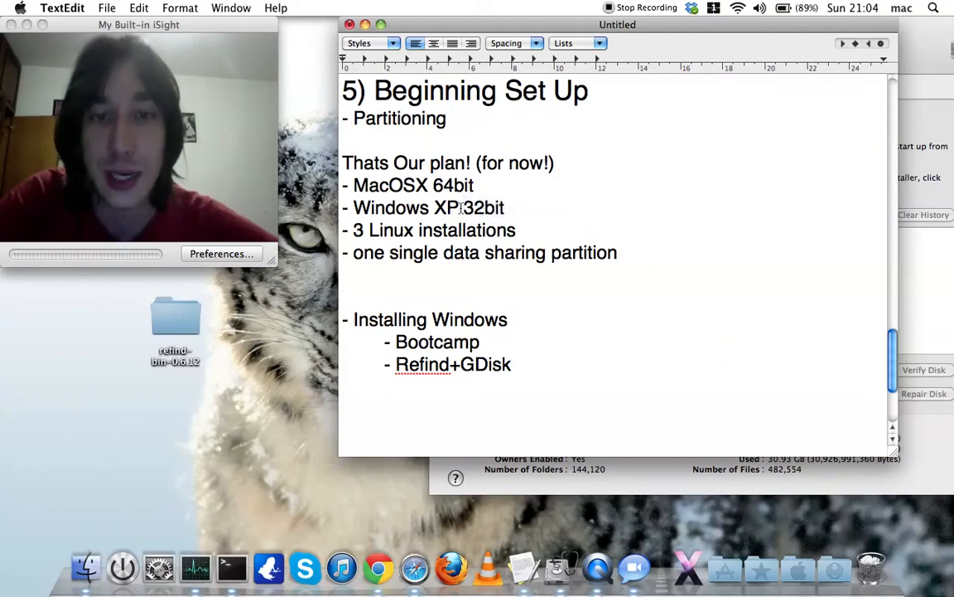
left_click_drag(460, 208, 361, 213)
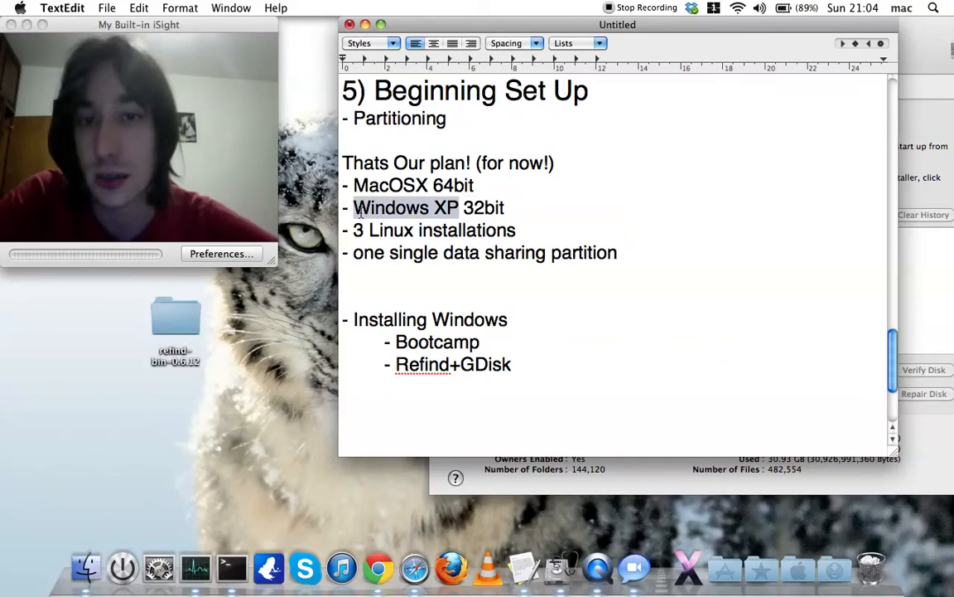
left_click(361, 213)
mouse_move(459, 208)
left_mouse_down()
mouse_move(507, 208)
mouse_move(464, 208)
left_mouse_up()
double_click(506, 208)
double_click(501, 207)
- Reposition the notes window slightly lower so the Disk Utility window's title bar behind it is uncovered
left_click_drag(541, 29, 528, 48)
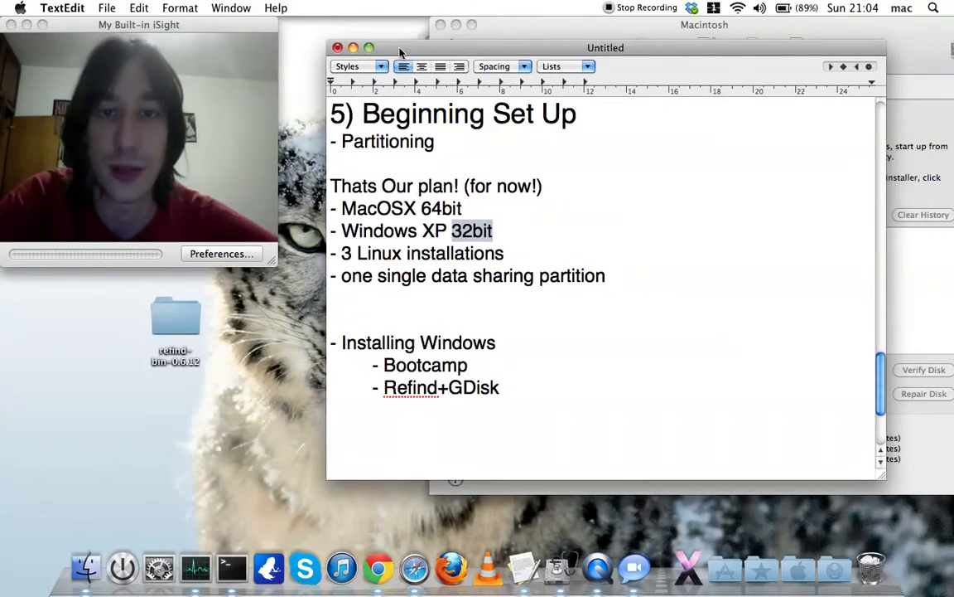
left_click_drag(399, 48, 395, 43)
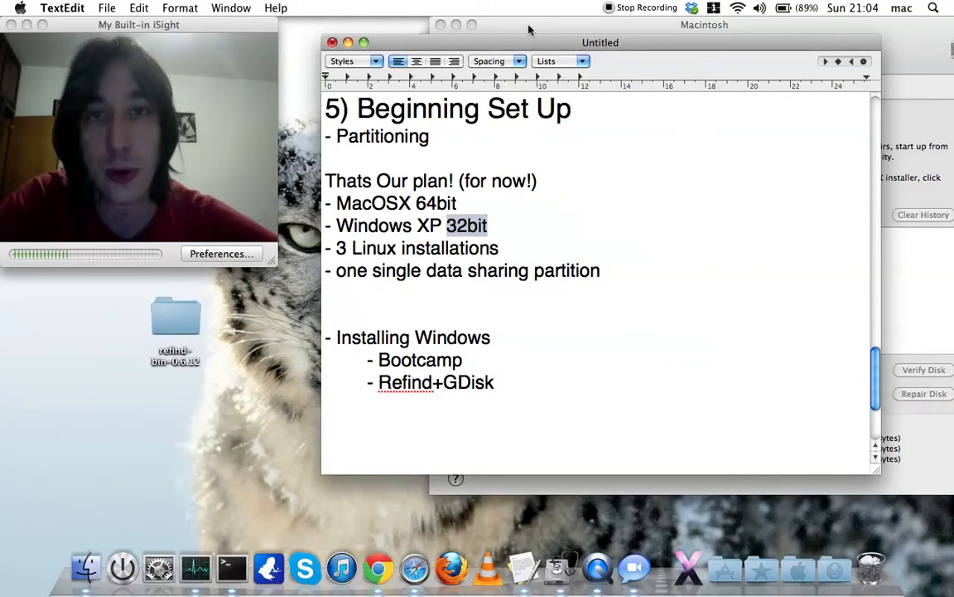
left_click_drag(416, 41, 412, 43)
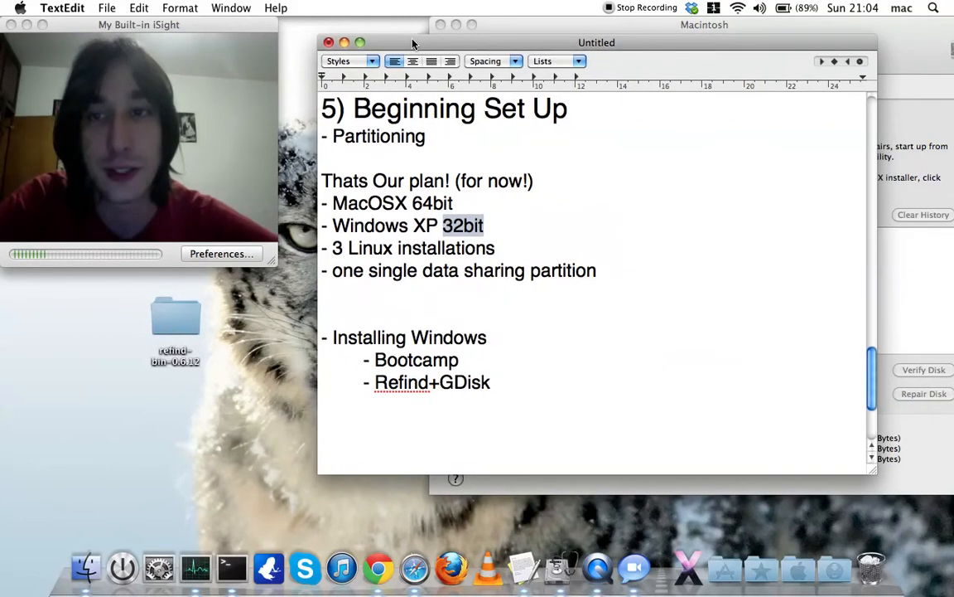